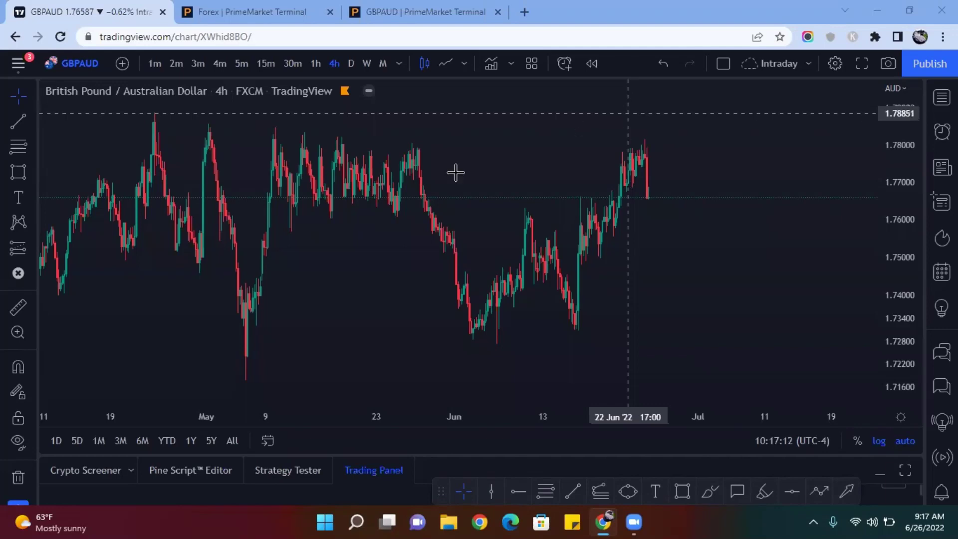
- Examine the recent GBPAUD swings on the 4-hour chart at several zoom levels, from spring through late June 2022
scroll(384, 208, "down", 5)
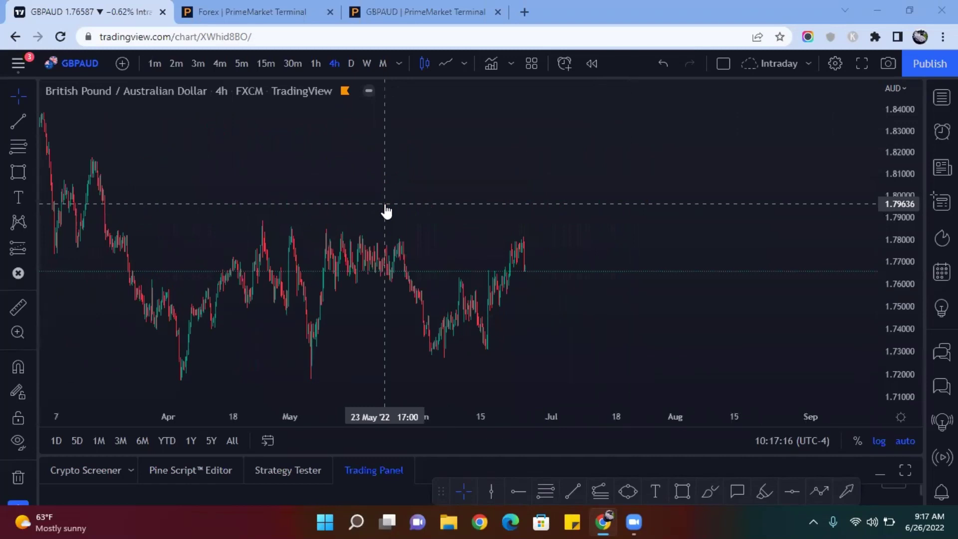
scroll(385, 209, "up", 5)
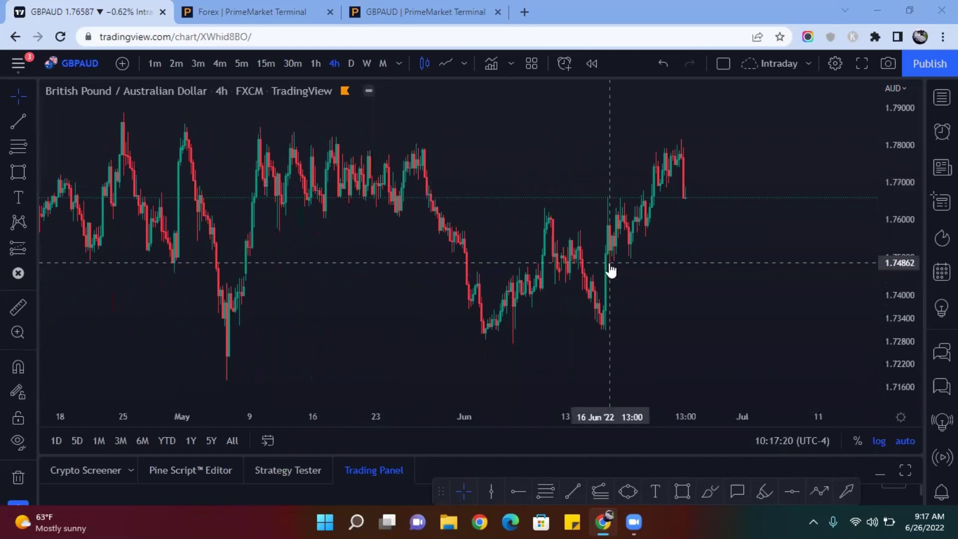
scroll(611, 269, "up", 3)
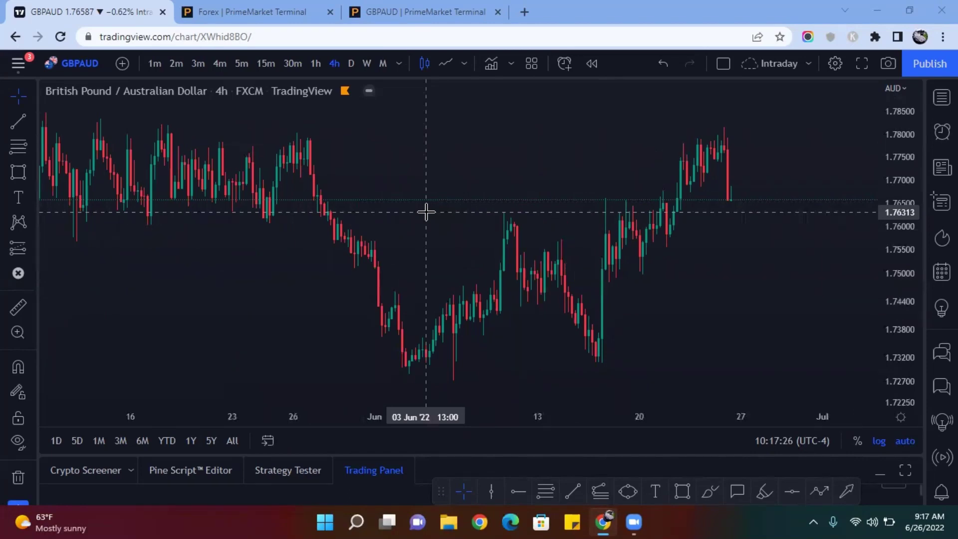
scroll(451, 213, "down", 3)
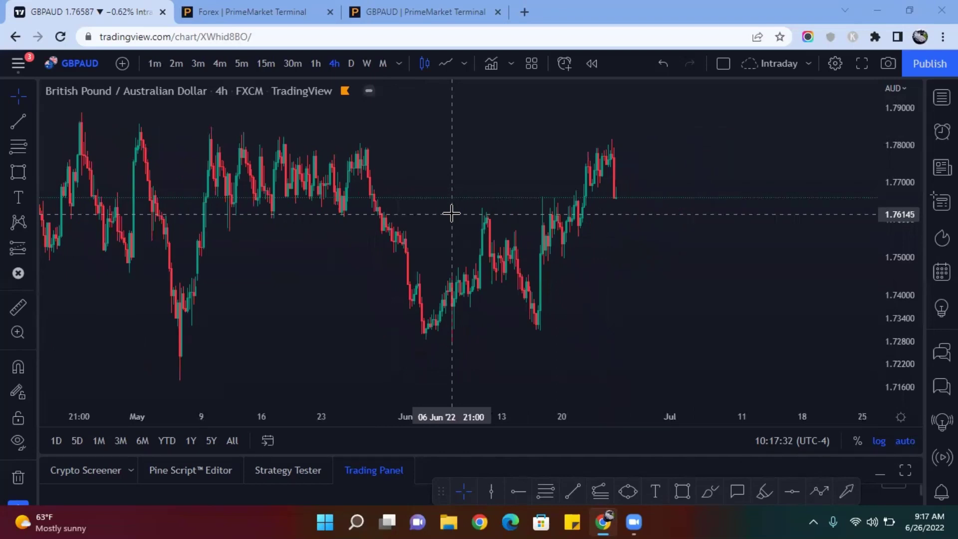
scroll(451, 213, "down", 5)
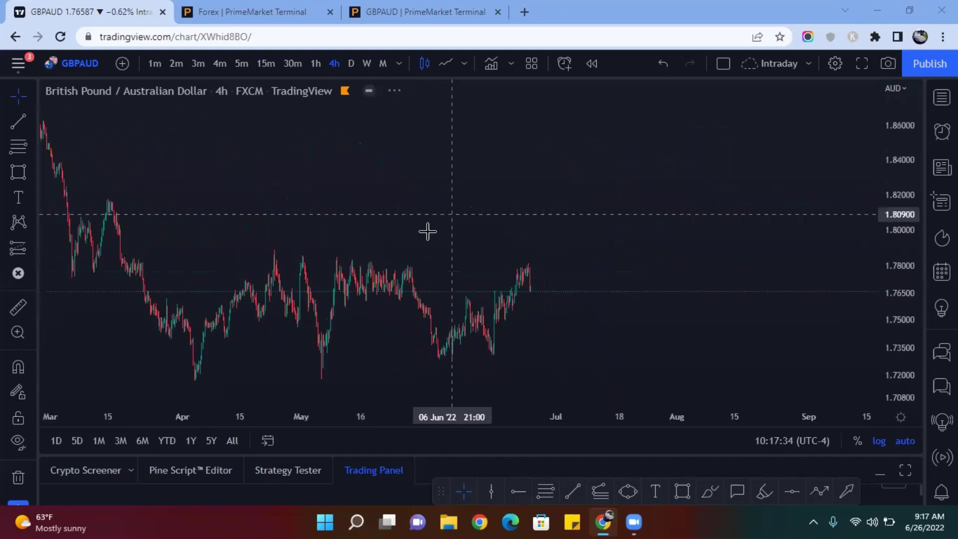
scroll(494, 243, "up", 2)
scroll(494, 243, "up", 4)
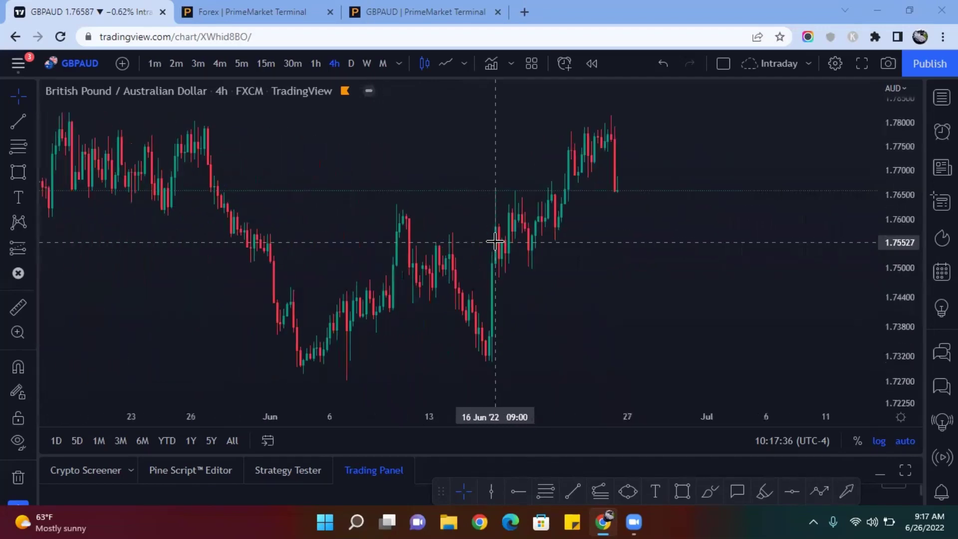
left_click(894, 444)
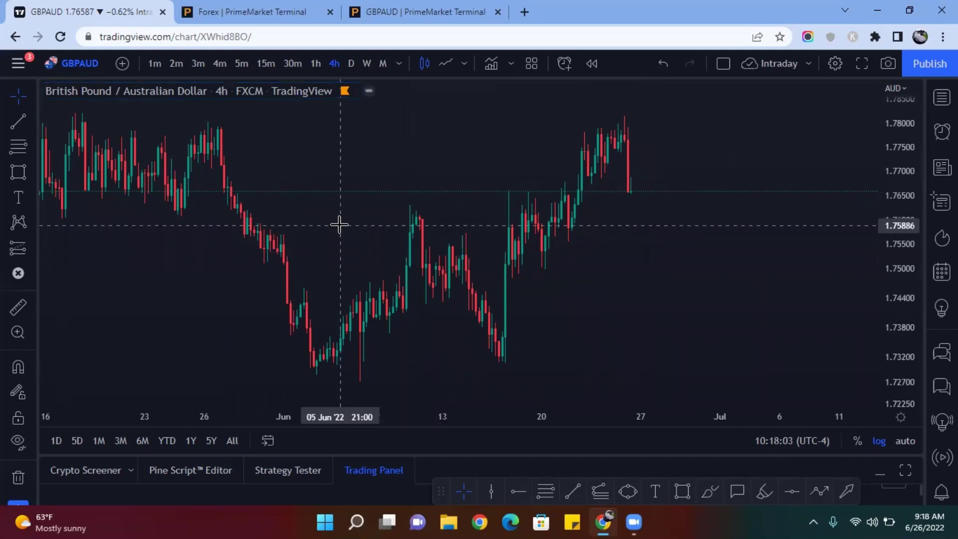
scroll(342, 225, "down", 5)
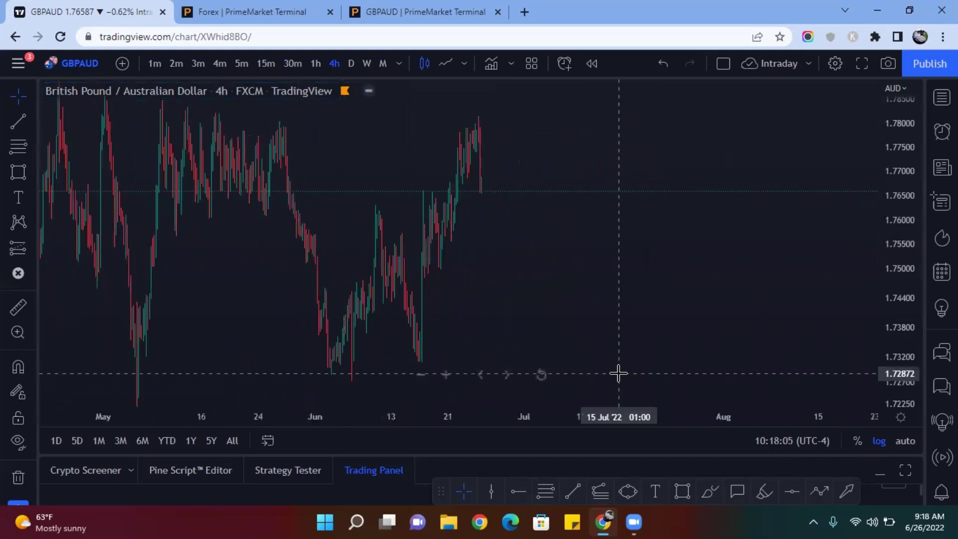
left_click(897, 447)
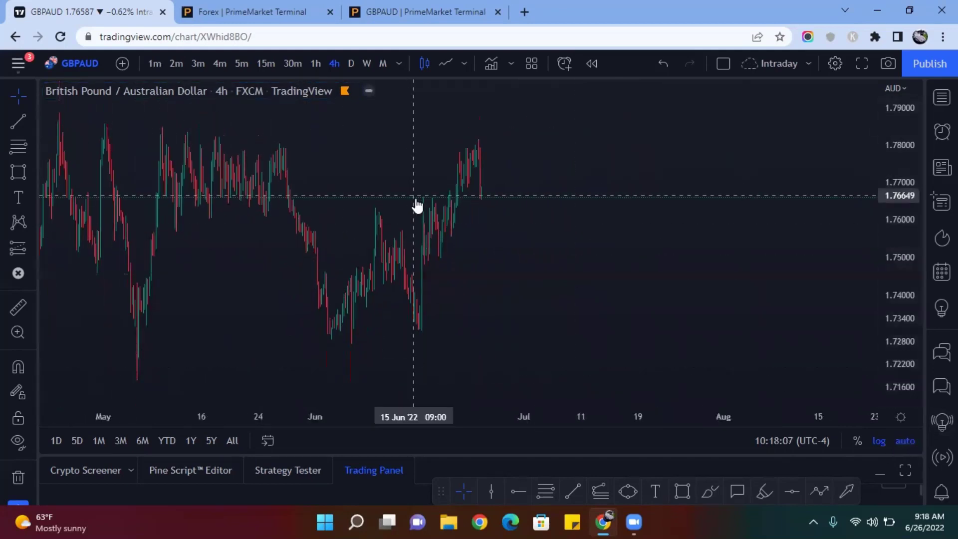
- Review the longer GBPAUD price history back to late 2020, including the early-2022 high and the drop that follows it
scroll(500, 278, "down", 8)
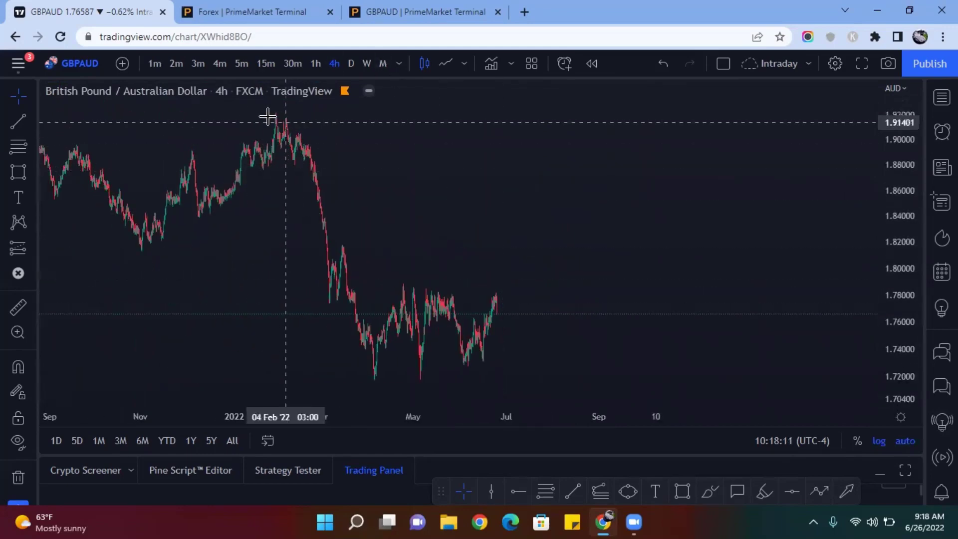
left_click_drag(283, 169, 432, 169)
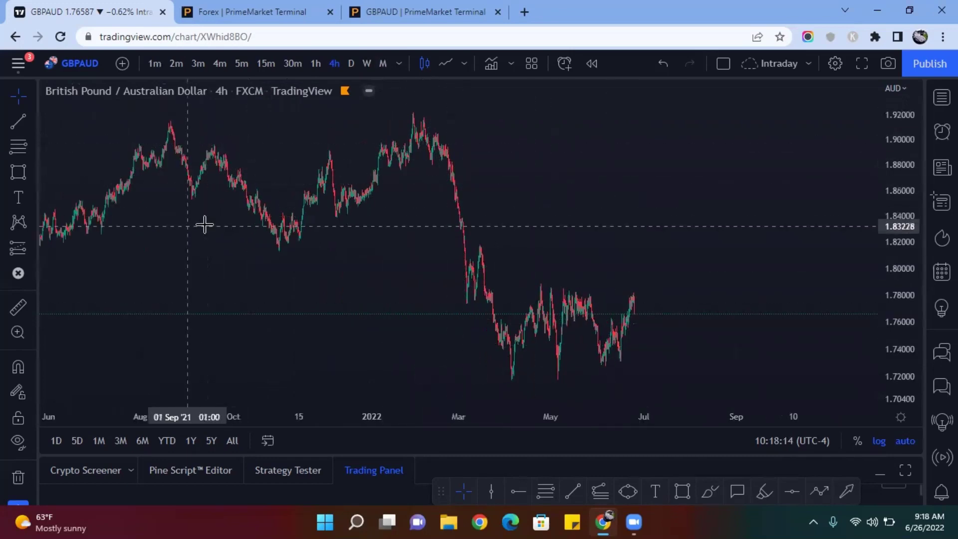
left_click_drag(205, 223, 548, 192)
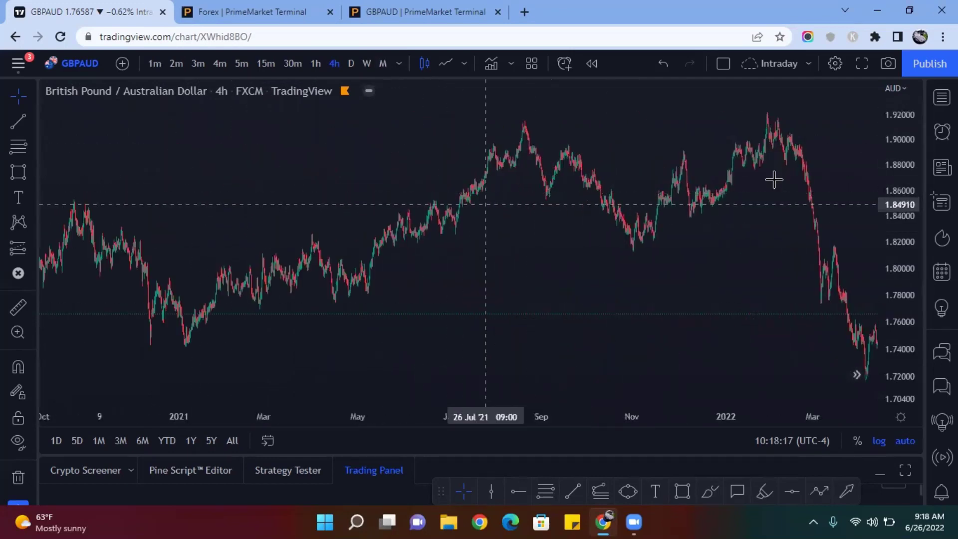
scroll(719, 131, "right", 2)
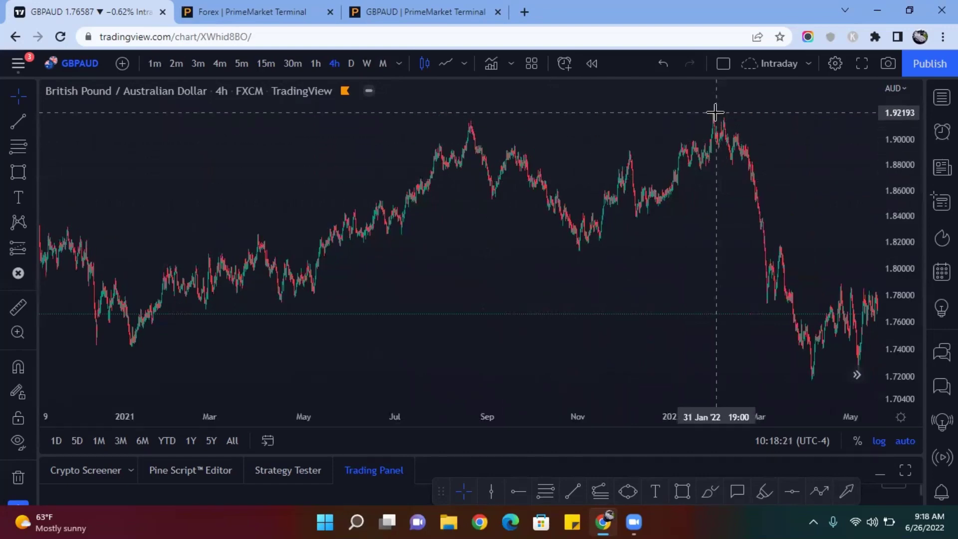
left_click_drag(765, 141, 524, 194)
scroll(675, 229, "up", 8)
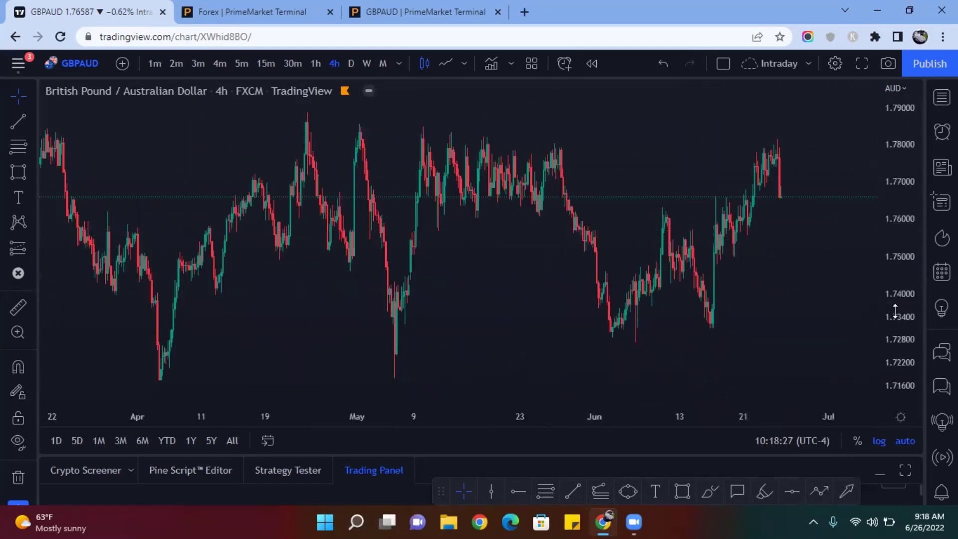
- Draw a rectangle over the 26 May swing high, spanning about 1.77325 to 1.77936
scroll(698, 279, "up", 5)
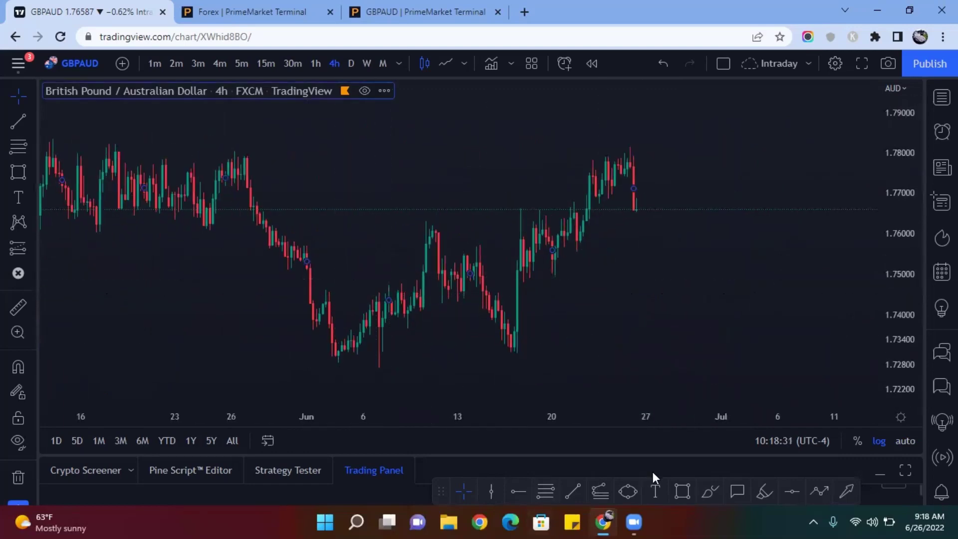
left_click(682, 492)
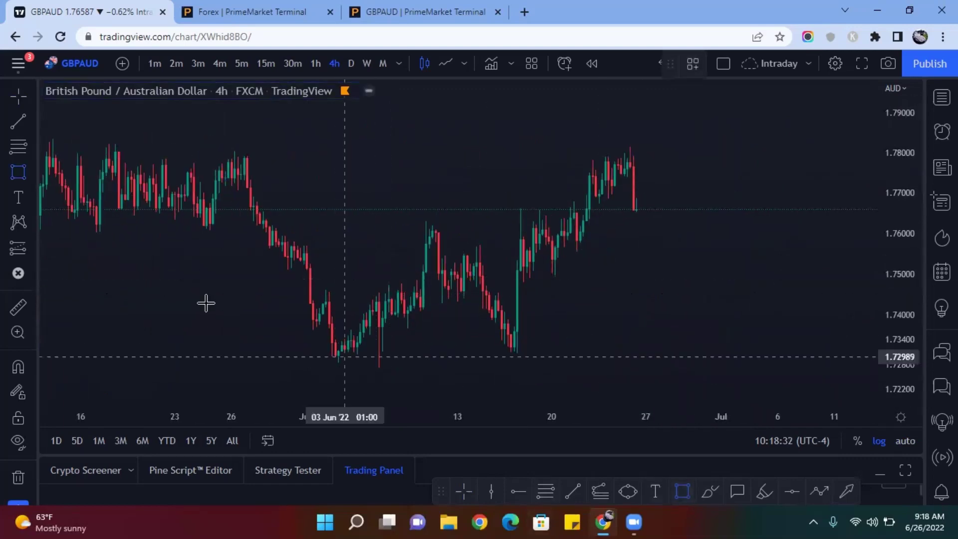
left_click(237, 179)
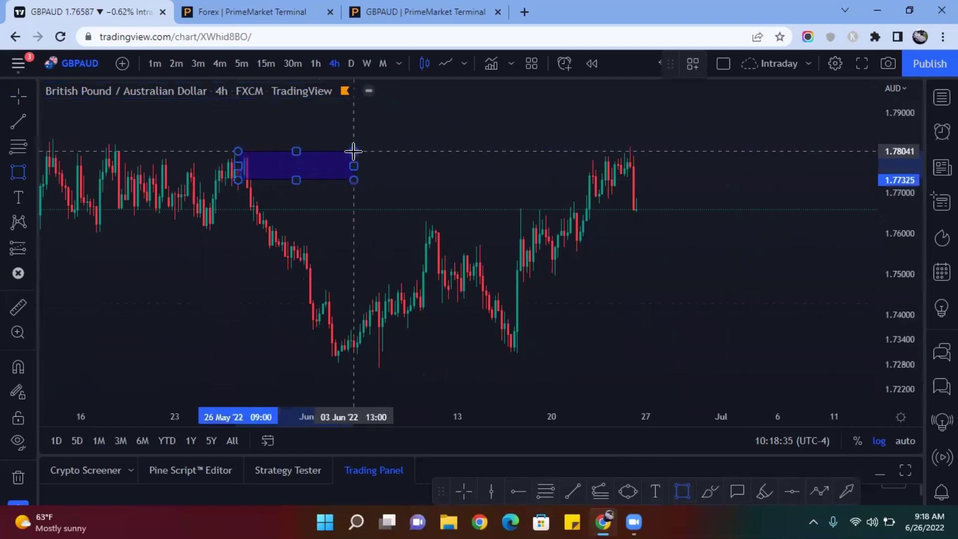
left_click(354, 154)
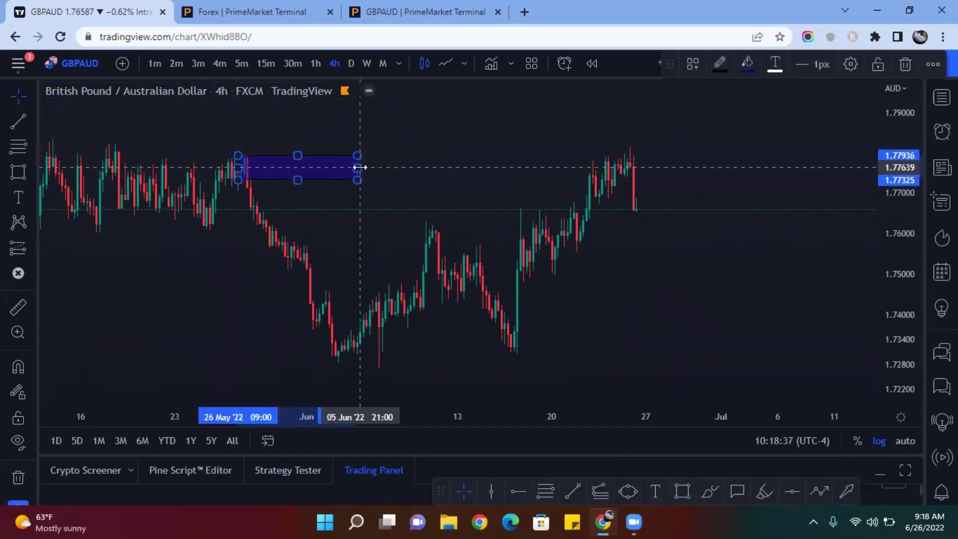
- Extend the rectangle's right edge to 13 July 2022 and apply the H4 Supply drawing template to it
left_click(877, 155)
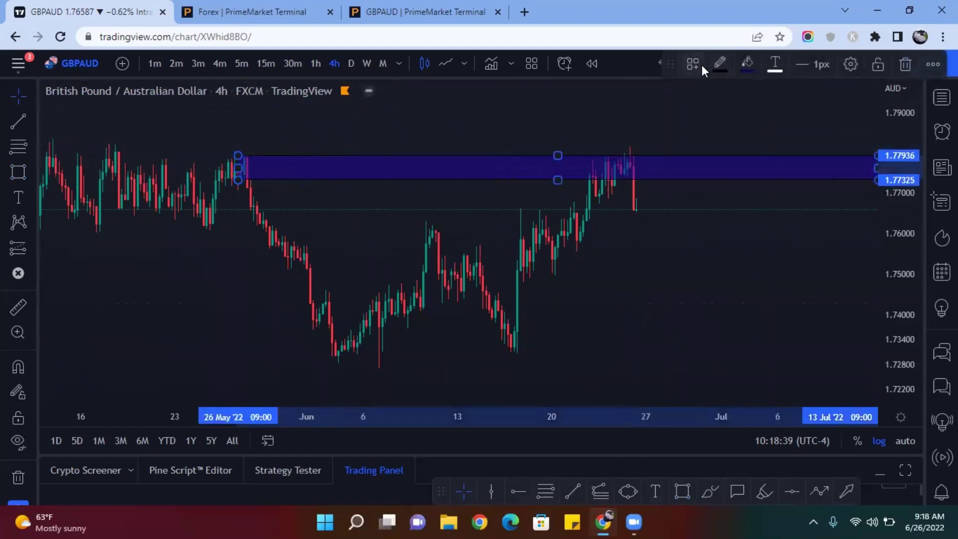
left_click(701, 65)
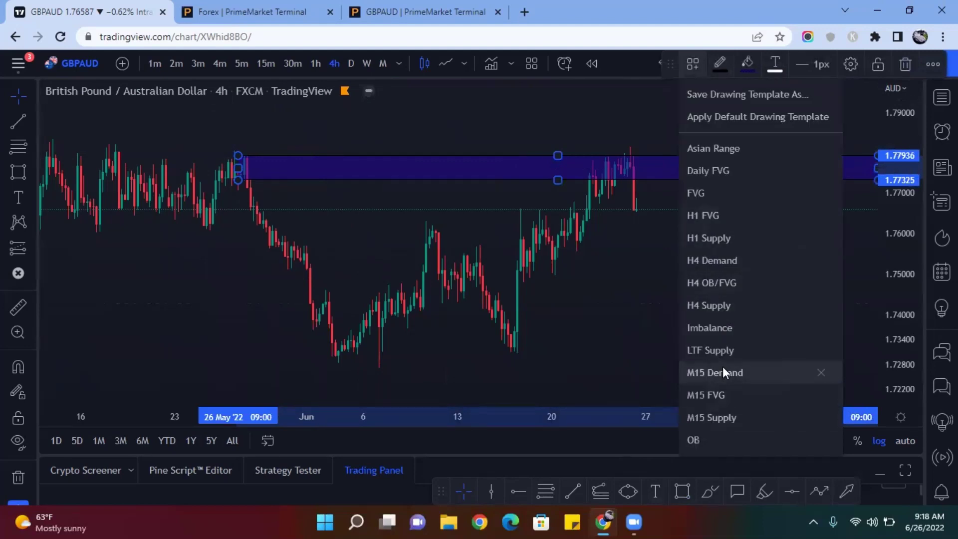
left_click(718, 312)
- Draw a rectangle around the early-May low, from 4 May to about 16 May 2022, spanning about 1.71770 to 1.74337
left_click_drag(642, 269, 487, 224)
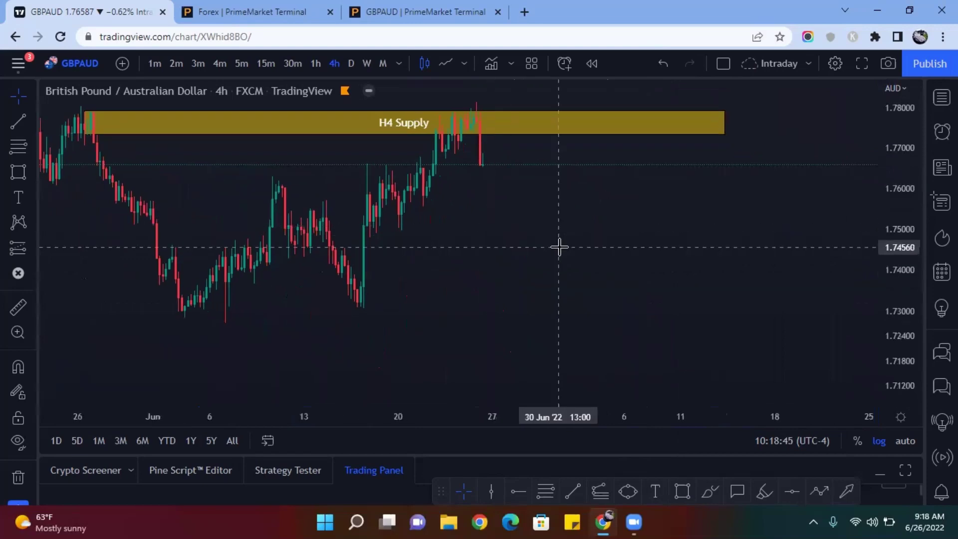
scroll(559, 248, "down", 2)
scroll(560, 248, "down", 1)
scroll(381, 252, "up", 3)
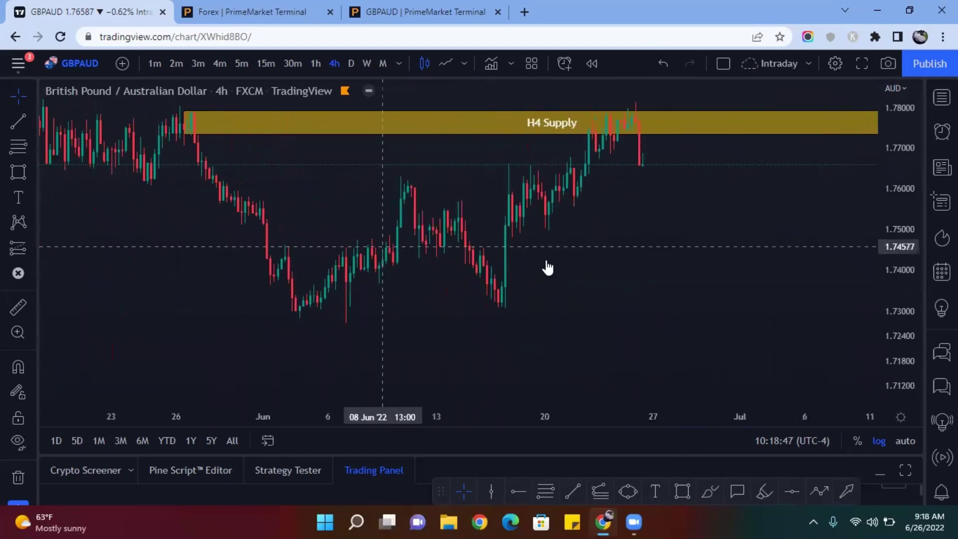
scroll(586, 232, "down", 1)
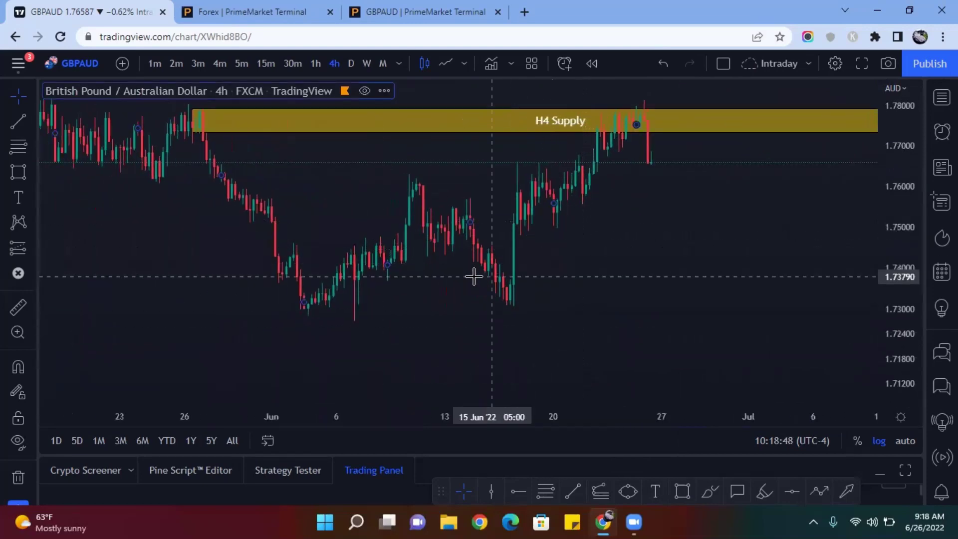
scroll(473, 276, "down", 2)
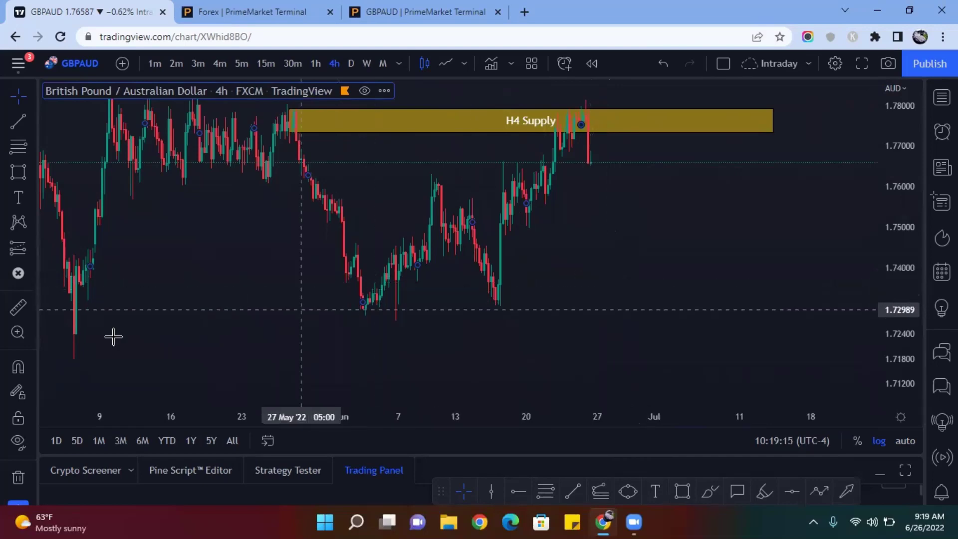
left_click_drag(113, 337, 416, 350)
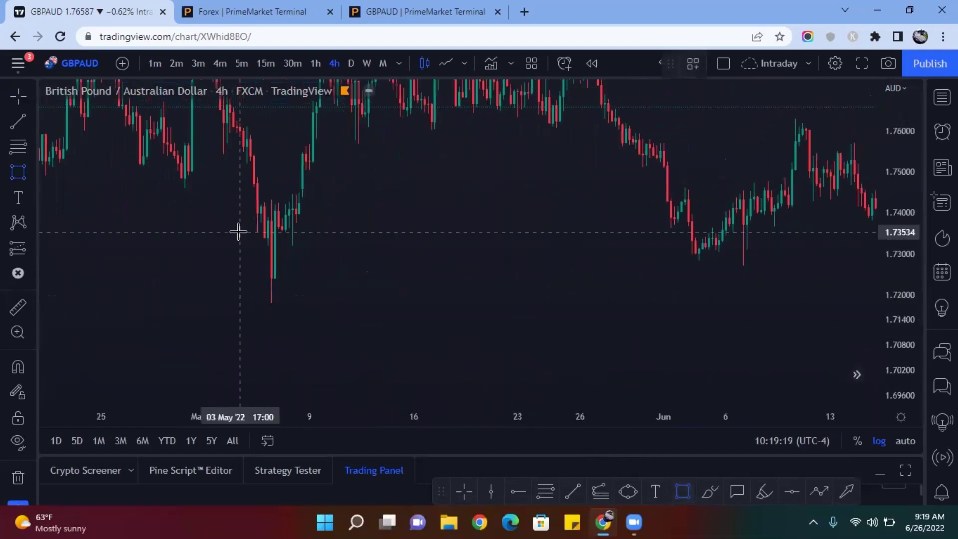
left_click(261, 199)
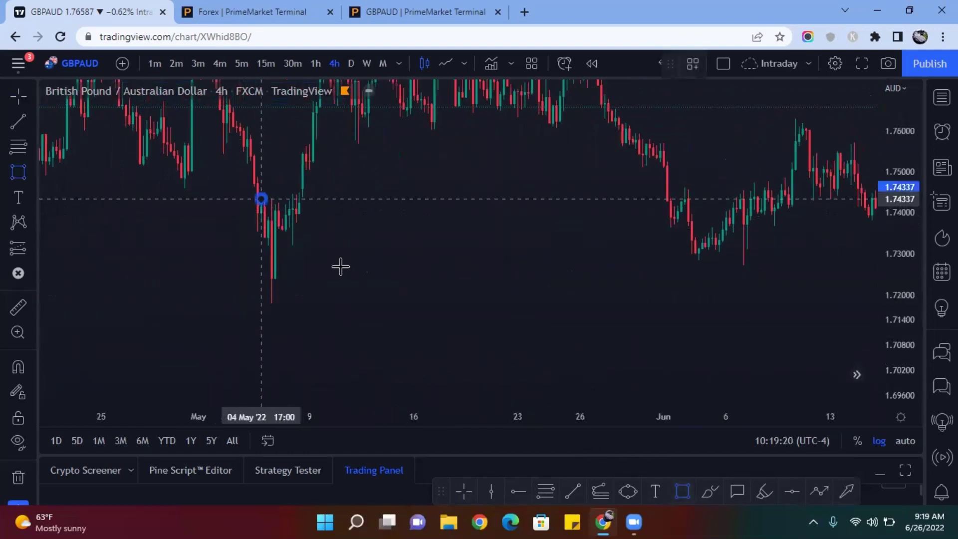
left_click(418, 304)
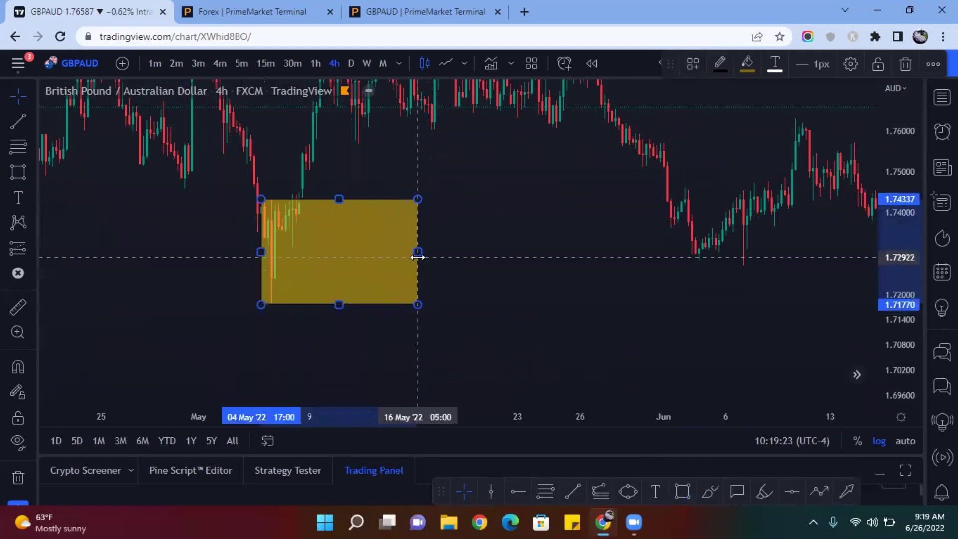
- Extend the early-May low rectangle's right edge past the latest candles to 4 July 2022
left_click_drag(567, 246, 860, 252)
left_click_drag(619, 156, 256, 193)
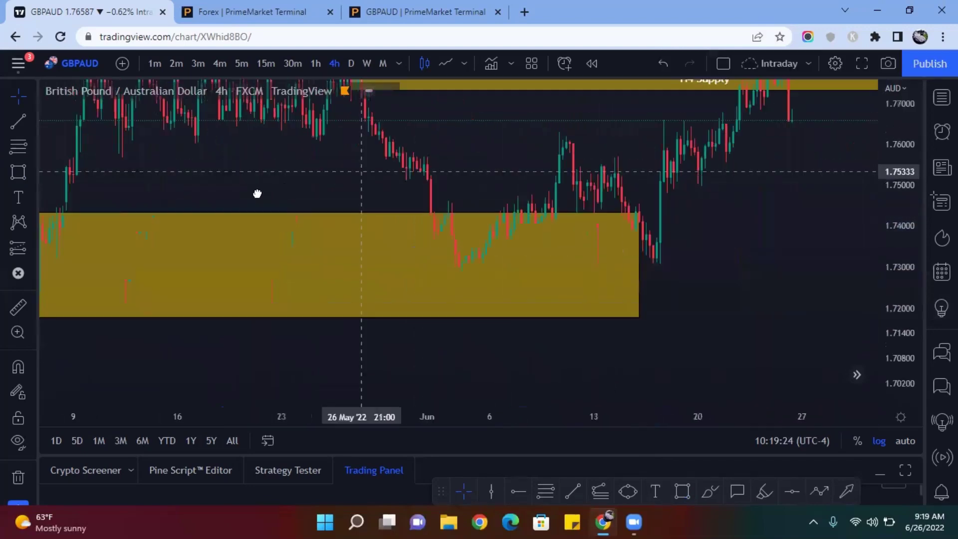
left_click_drag(535, 283, 808, 285)
scroll(547, 252, "down", 3)
scroll(64, 216, "up", 4)
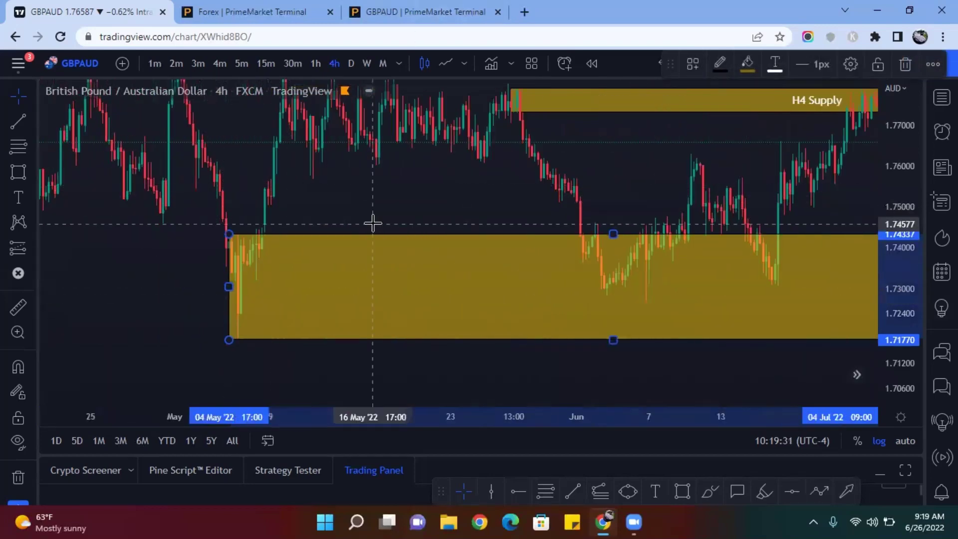
- Apply the H4 Demand drawing template to the rectangle at the early-May low
left_click(347, 215)
scroll(348, 216, "down", 4)
scroll(545, 193, "up", 4)
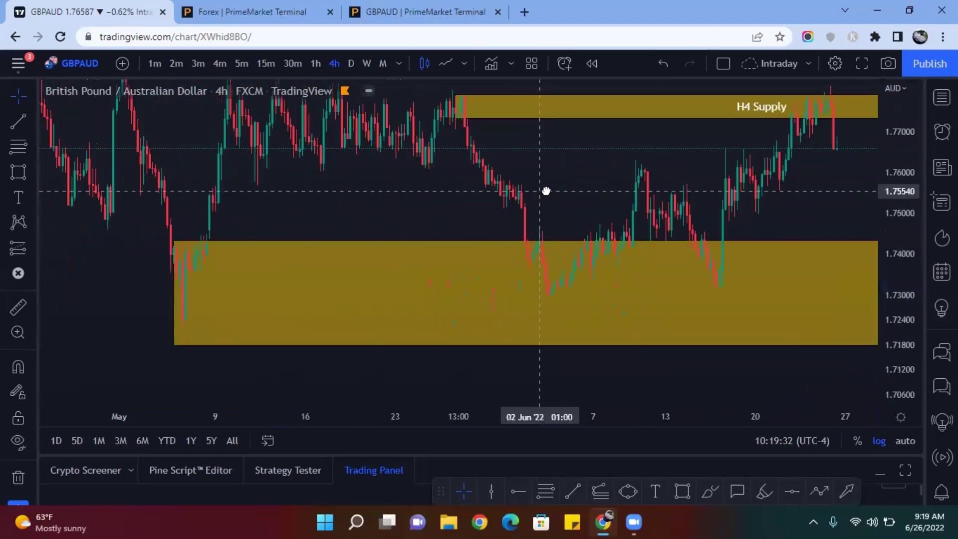
left_click(462, 249)
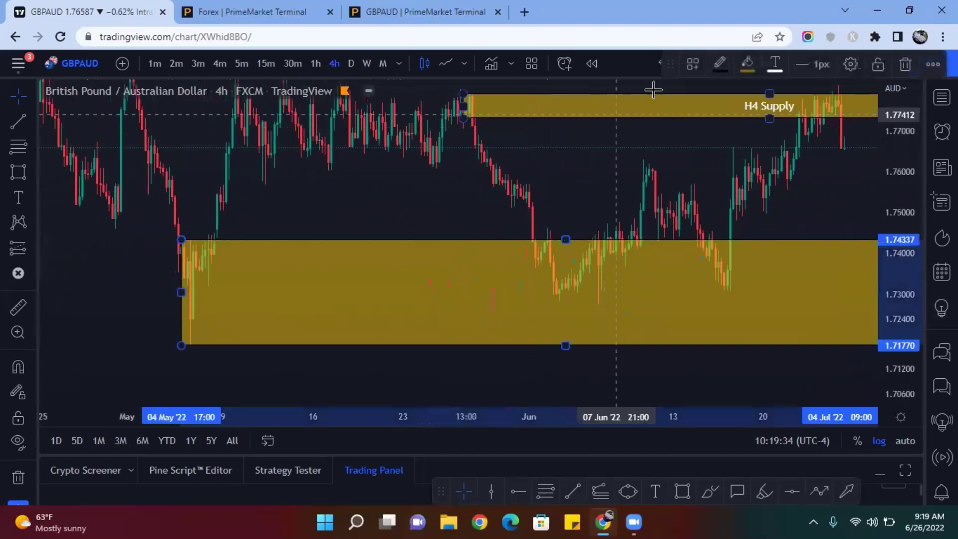
left_click_drag(675, 64, 673, 68)
left_click(688, 67)
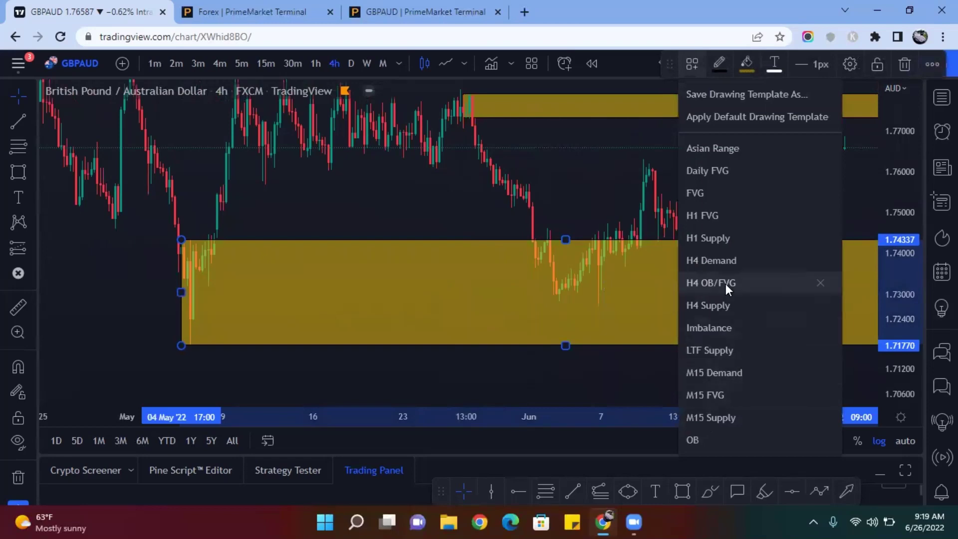
left_click(726, 264)
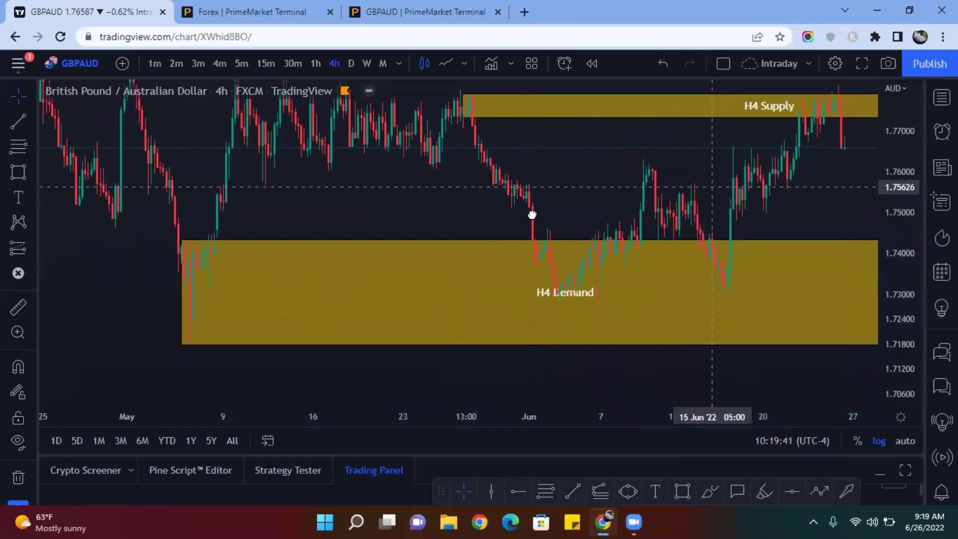
- Extend the H4 Demand zone's right edge to 7 July 2022
left_click_drag(631, 186, 498, 224)
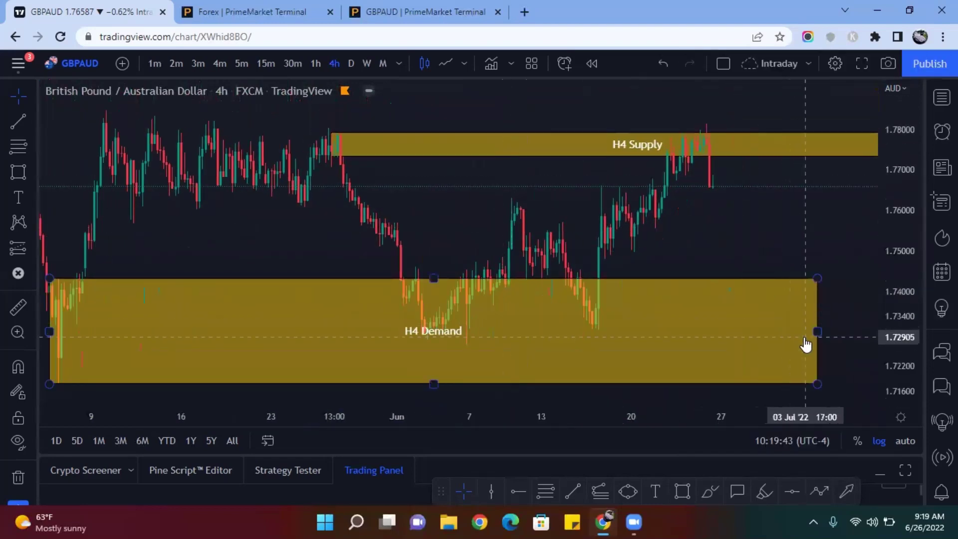
left_click(817, 331)
left_click_drag(816, 331, 877, 331)
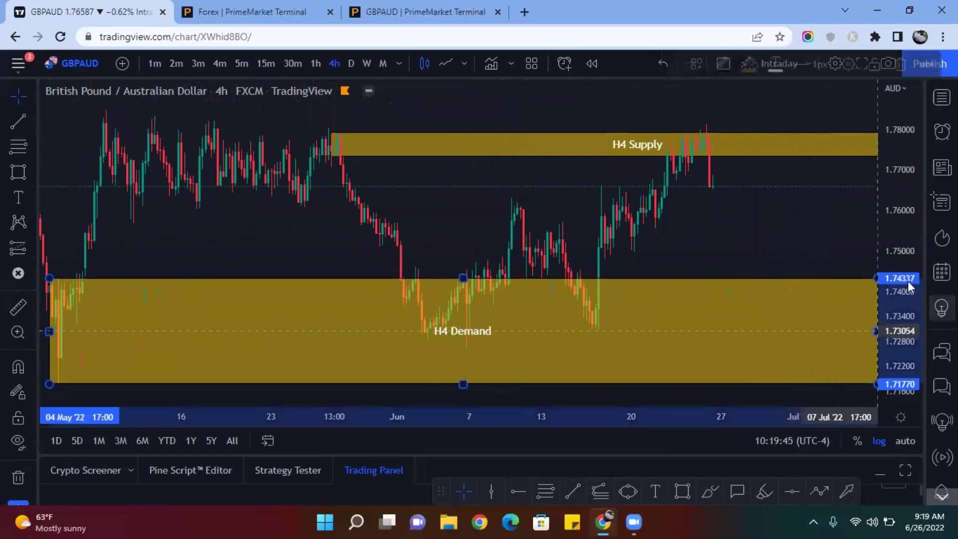
left_click_drag(742, 197, 601, 240)
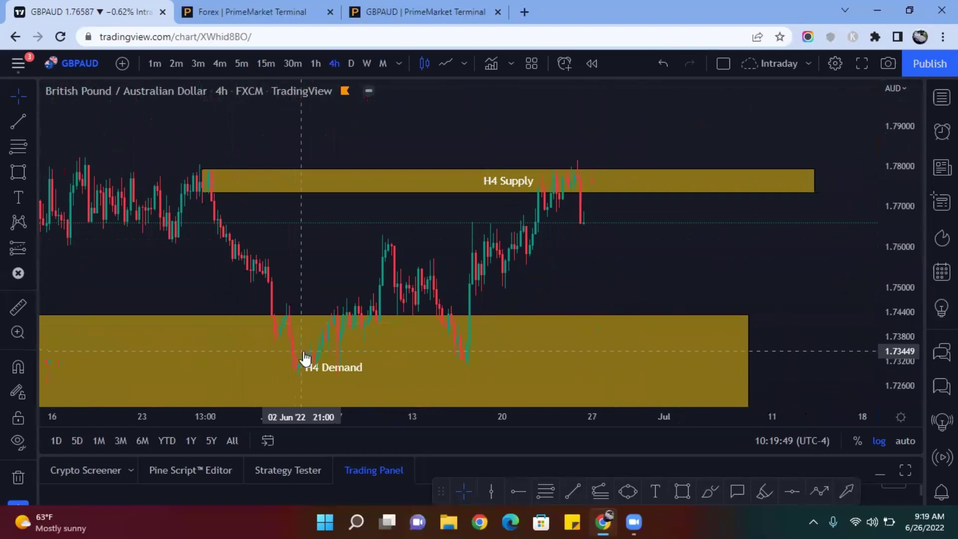
left_click(549, 189)
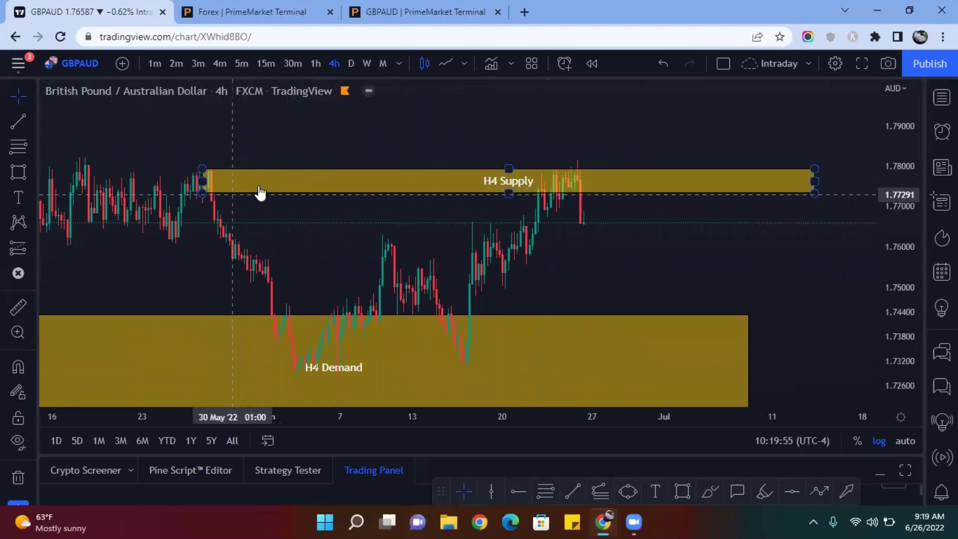
left_click(439, 268)
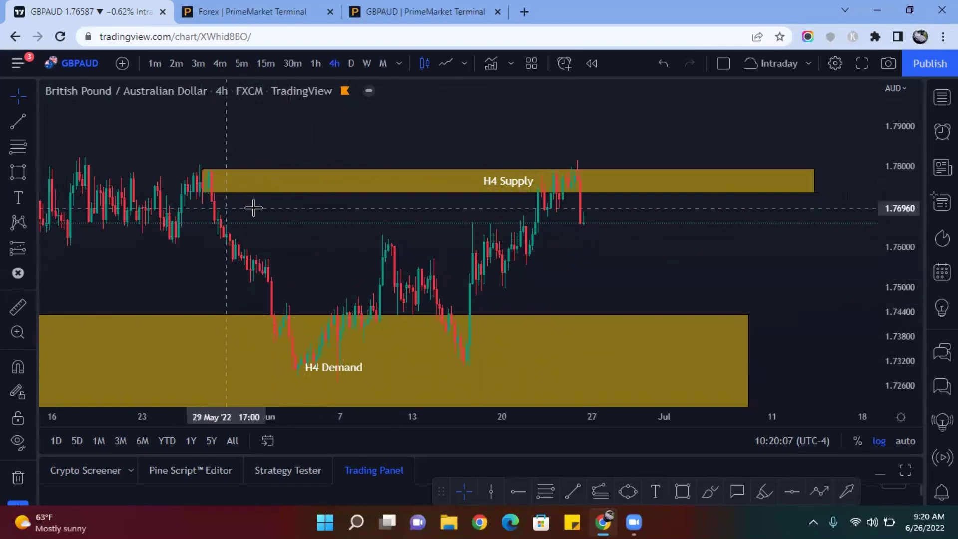
scroll(252, 228, "up", 3)
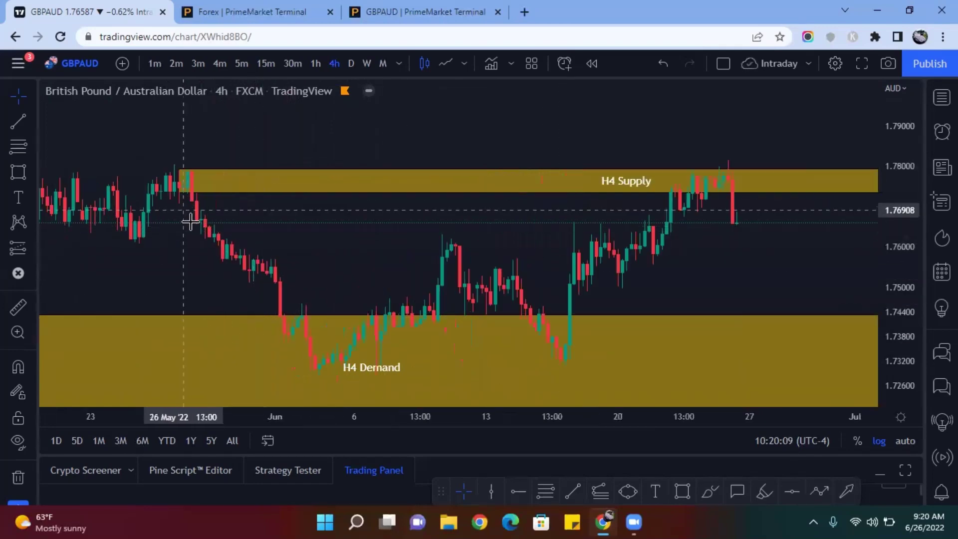
right_click(644, 278)
left_click(507, 231)
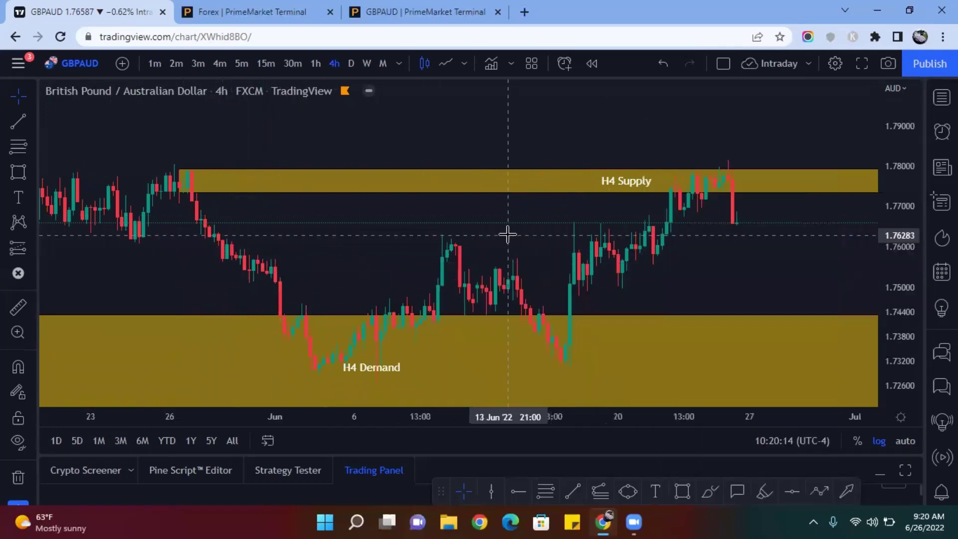
- Switch to PrimeMarket Terminal's GBPAUD page, open the Custom dashboard and review its smart money reports and COT History Table
left_click(364, 12)
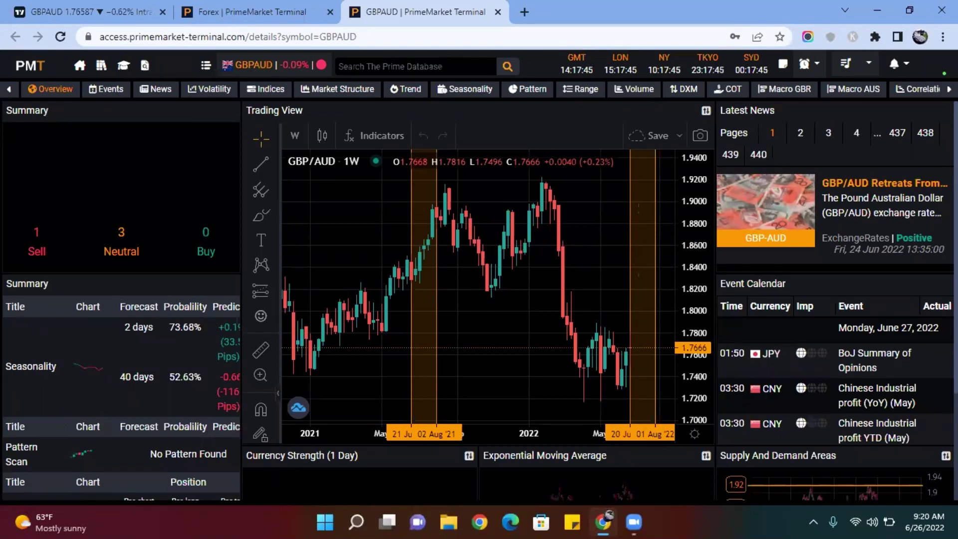
left_click(949, 88)
left_click(949, 89)
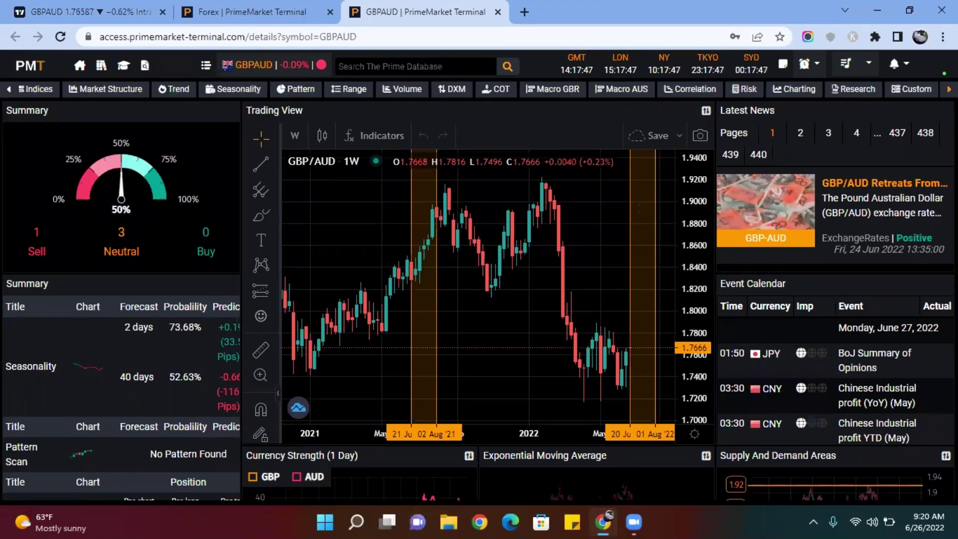
left_click(930, 93)
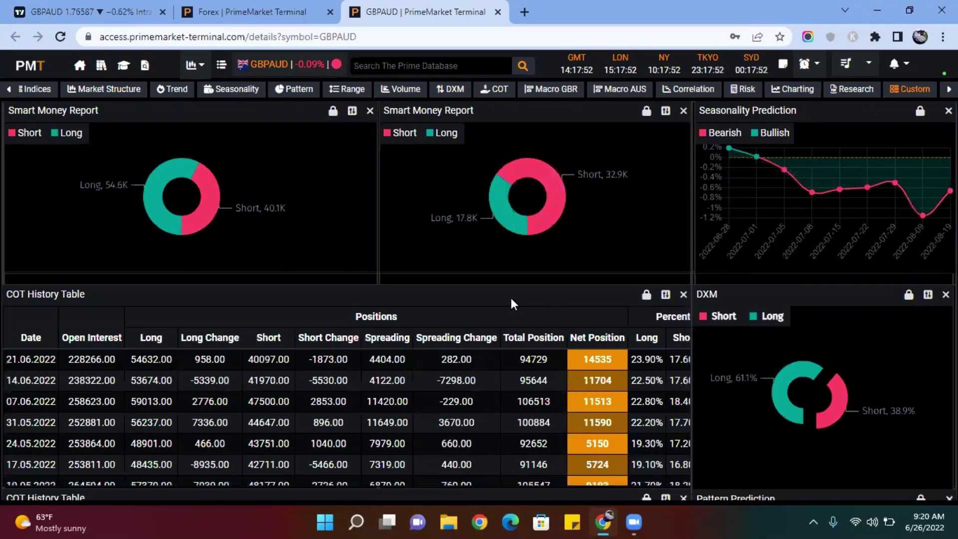
scroll(510, 295, "down", 1)
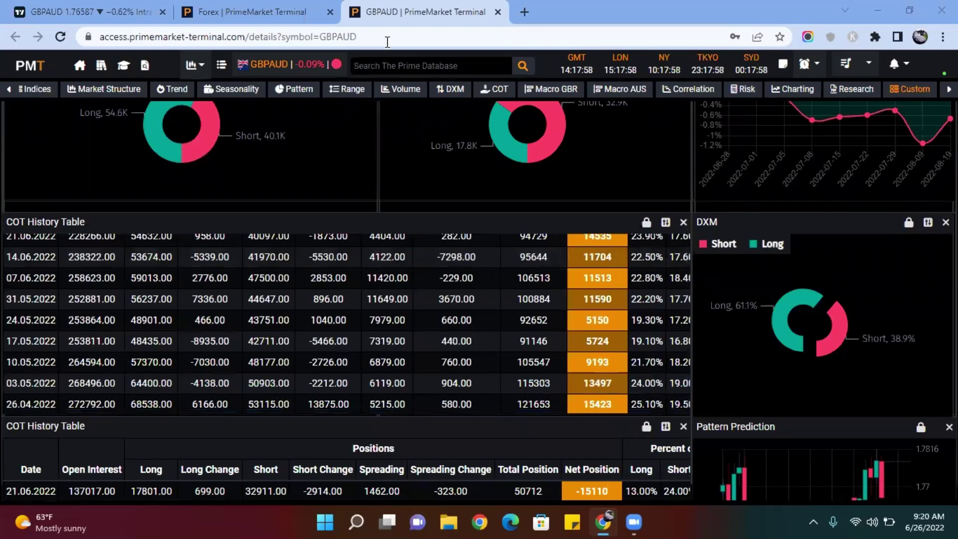
- Switch back to the TradingView chart and show GBPAUD on the 15-minute timeframe with the price scale fitted to the candles
key("ctrl+1")
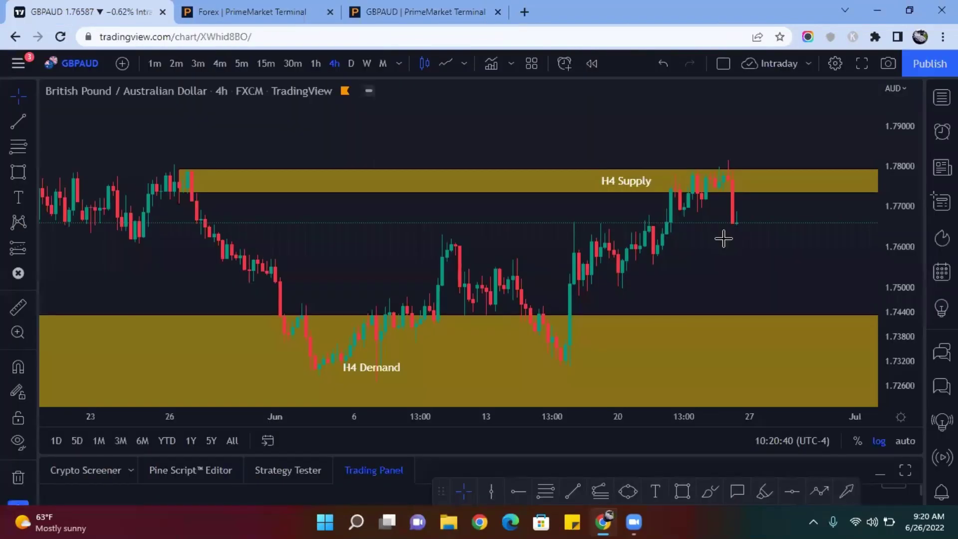
scroll(362, 224, "right", 5)
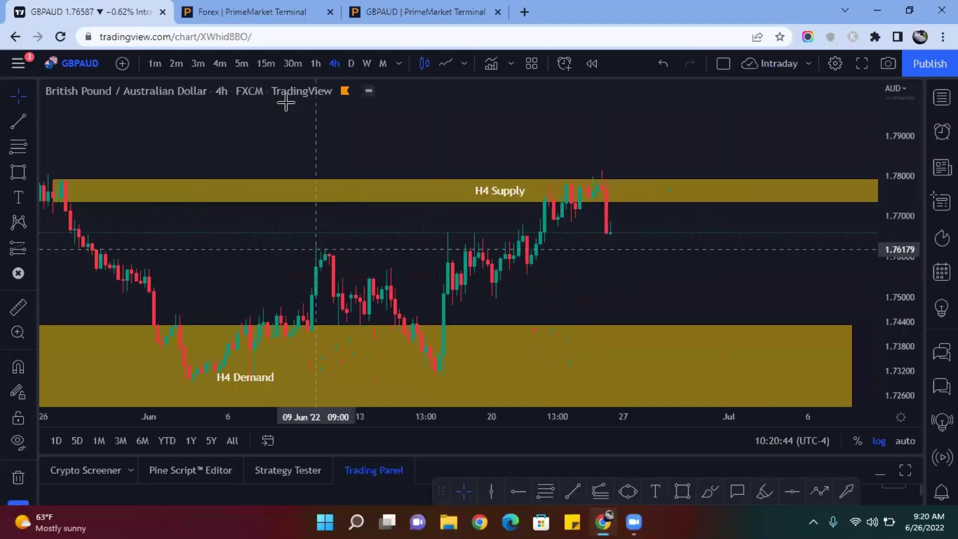
left_click(269, 59)
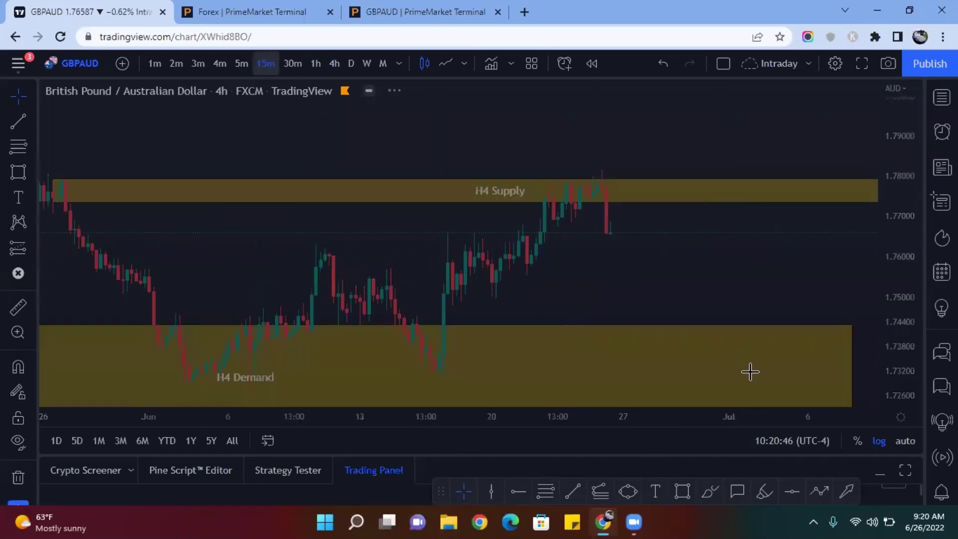
left_click(901, 438)
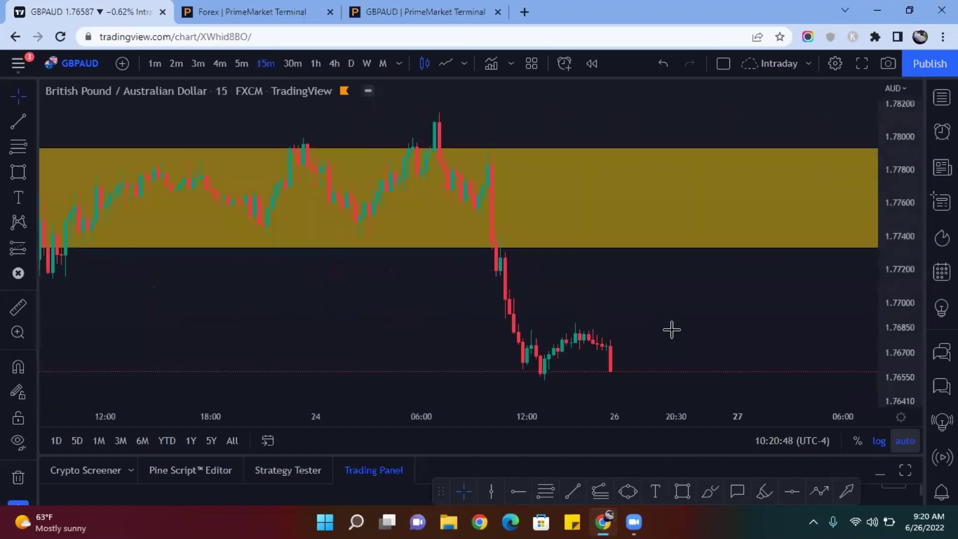
left_click(904, 442)
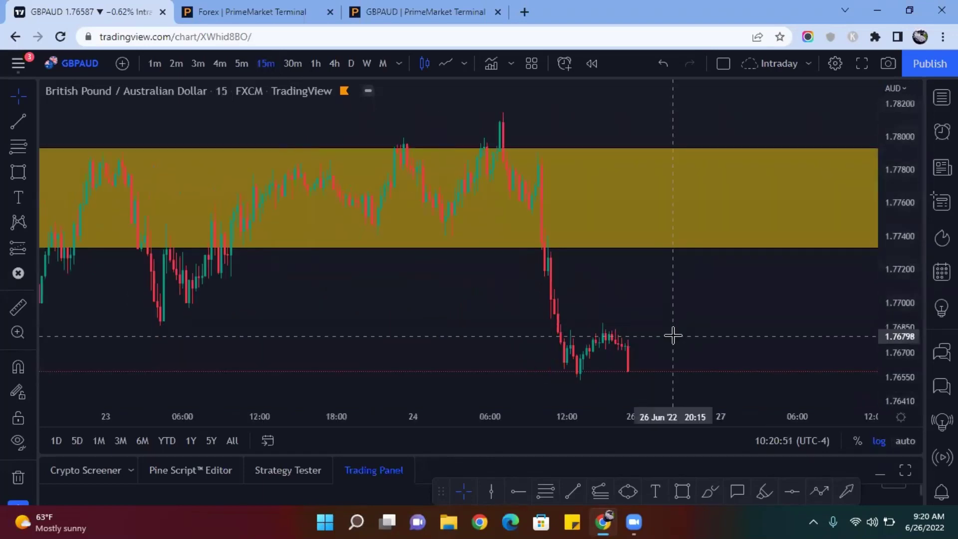
scroll(605, 292, "down", 2)
left_click_drag(604, 292, 565, 260)
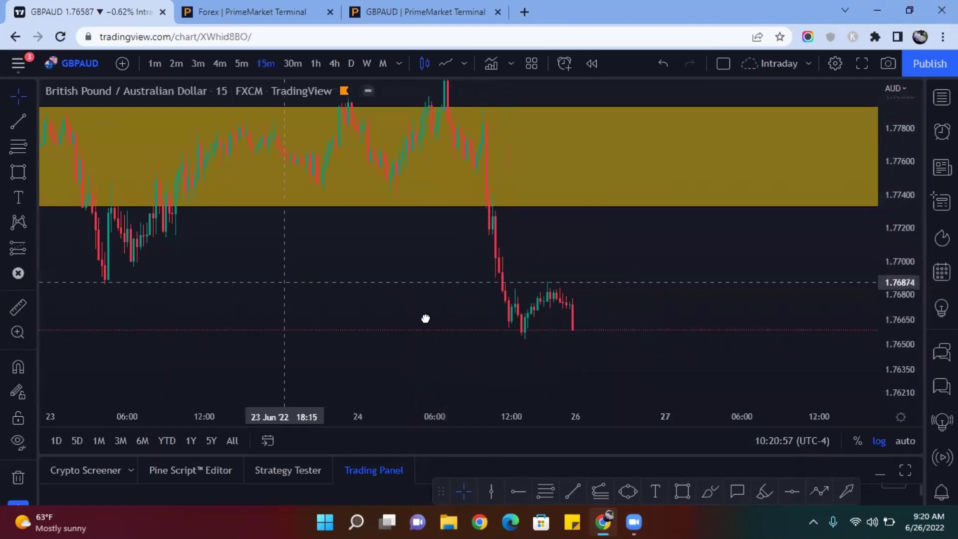
left_click_drag(295, 283, 478, 329)
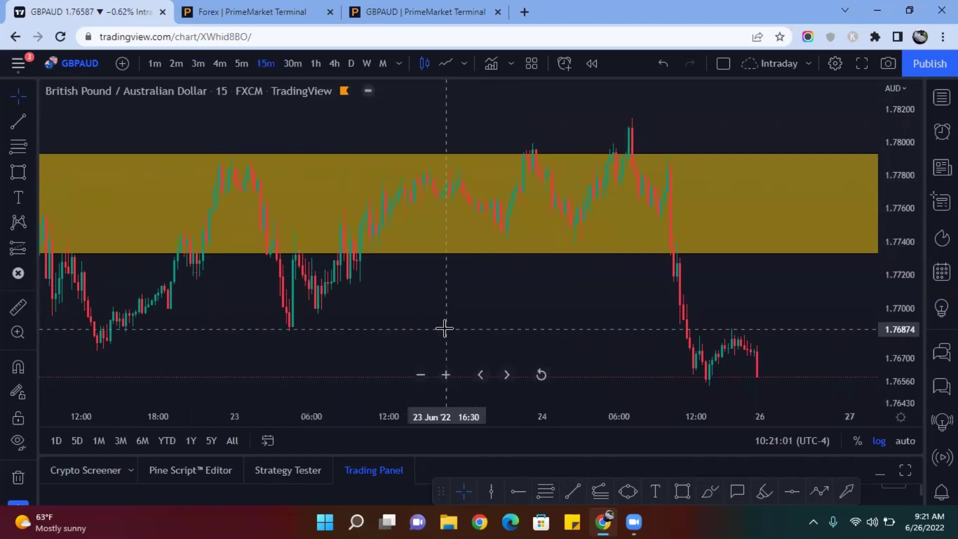
scroll(444, 328, "up", 2)
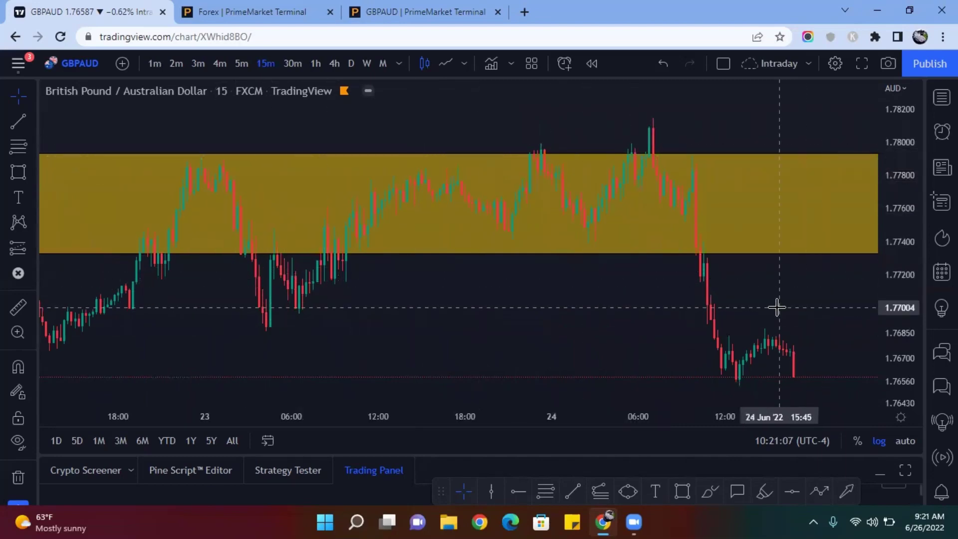
- Sketch a rising zigzag path from the latest candle to the H4 Supply zone's upper edge, and delete it
left_click_drag(776, 307, 589, 269)
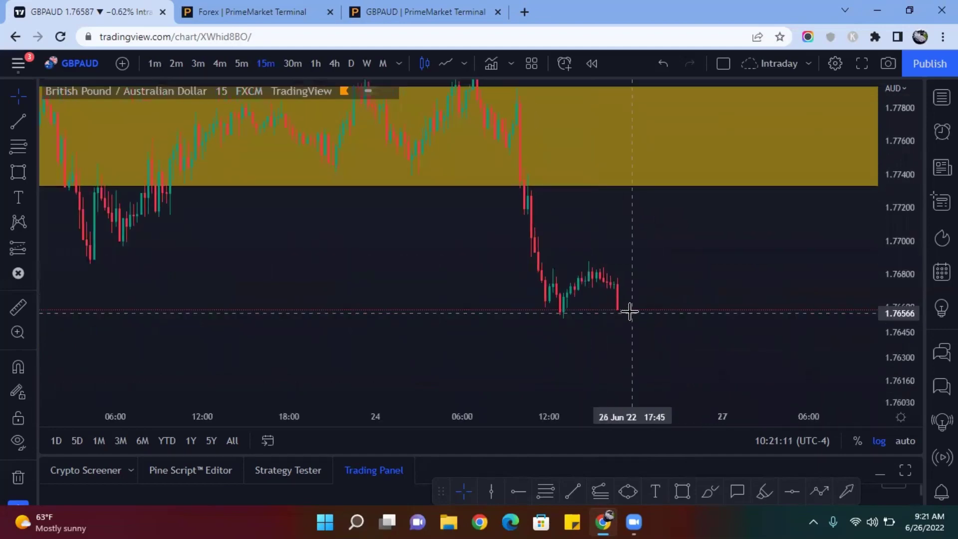
left_click(817, 490)
left_click(624, 220)
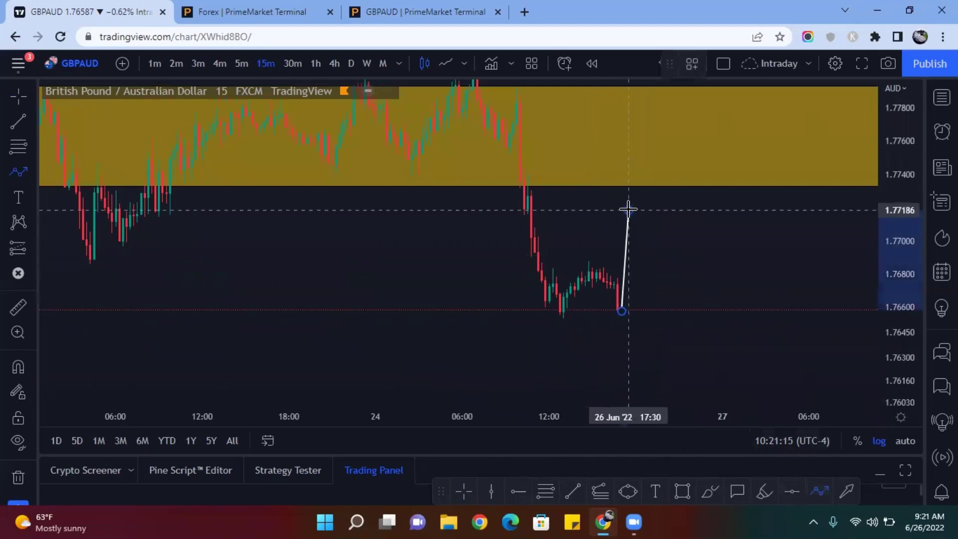
left_click(629, 210)
left_click(646, 271)
left_click(653, 146)
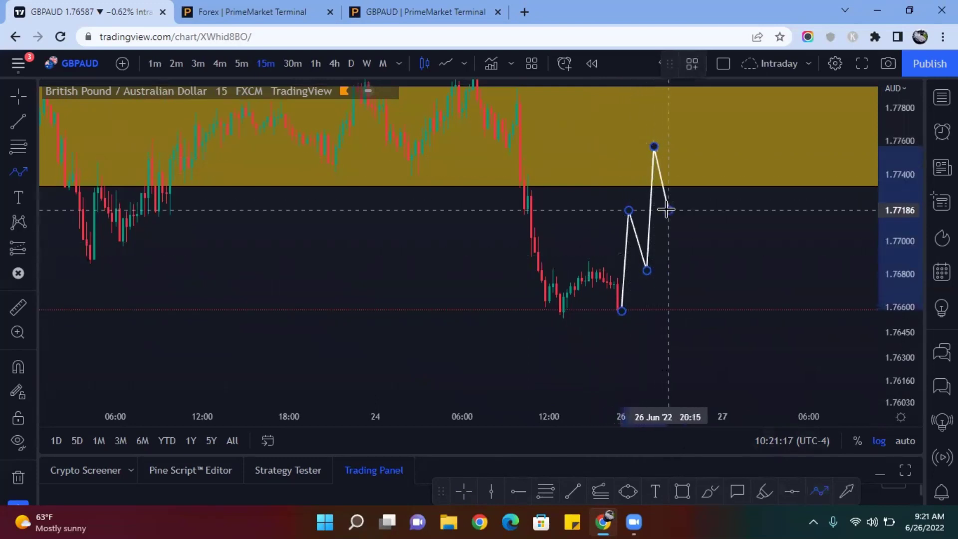
left_click(668, 210)
double_click(693, 85)
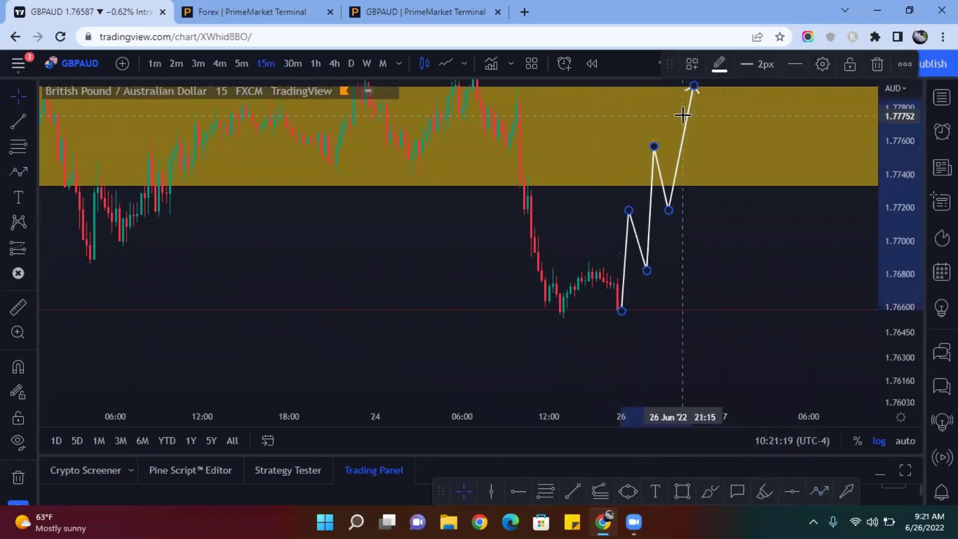
key("Delete")
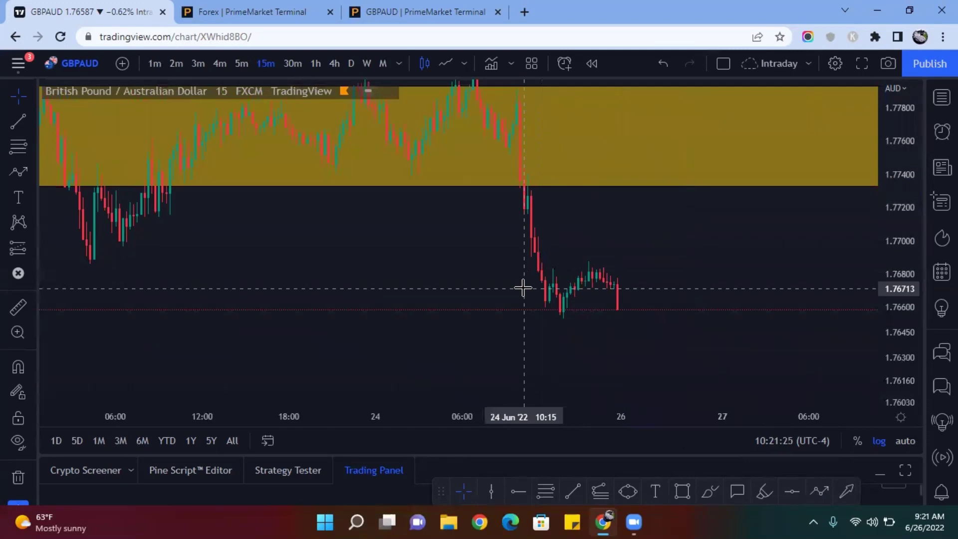
- Draw a horizontal trend line at 1.77393 from the 23 June 21:00 swing low to 24 June 10:15, where price breaks down
scroll(522, 288, "down", 3)
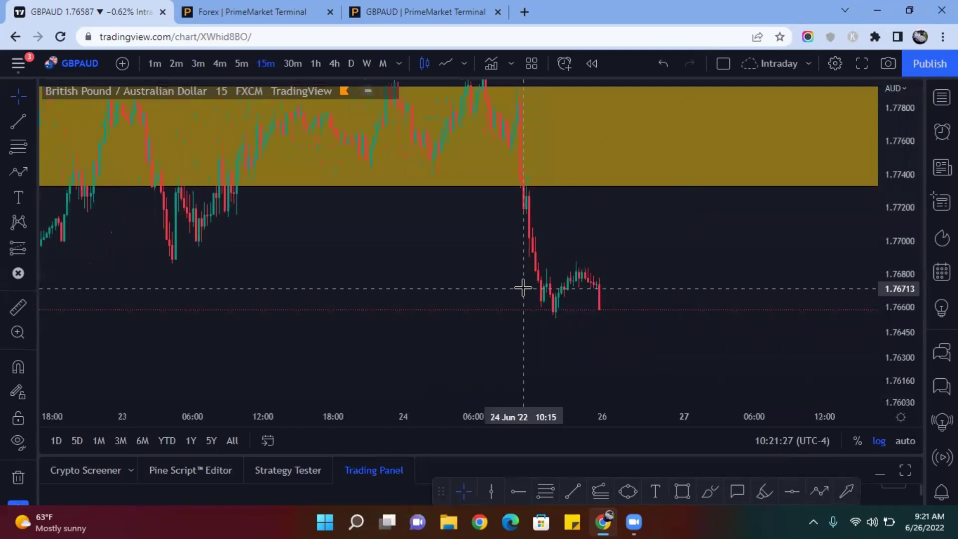
left_click_drag(462, 232, 429, 287)
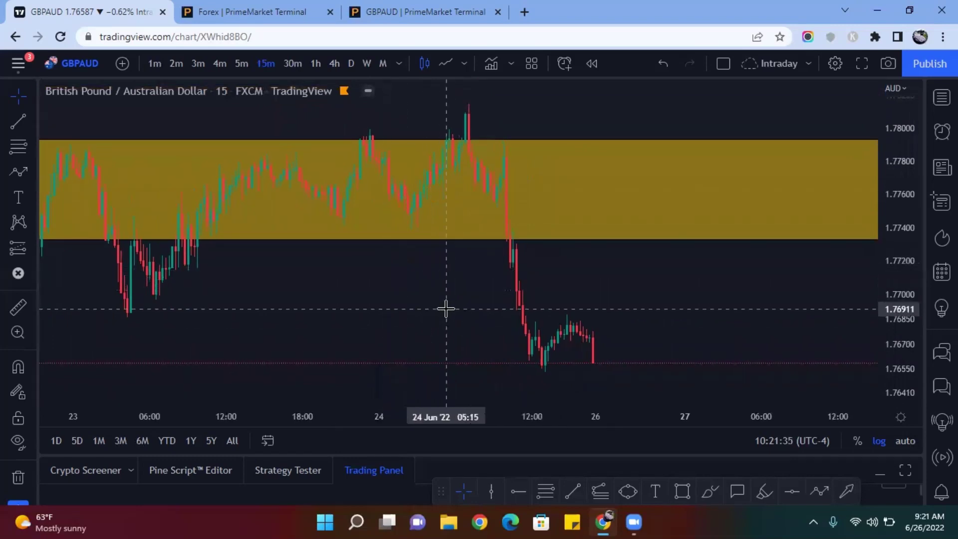
left_click(584, 489)
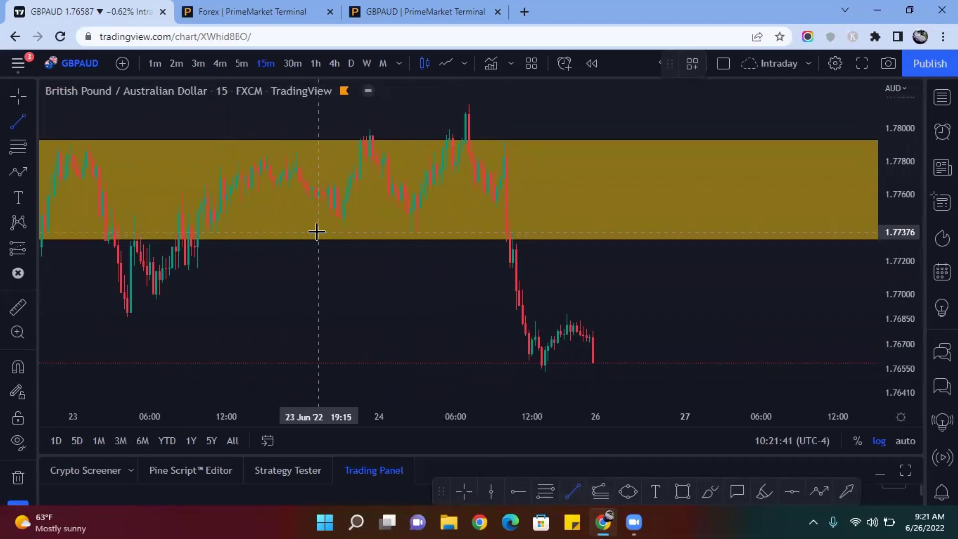
left_click(341, 229)
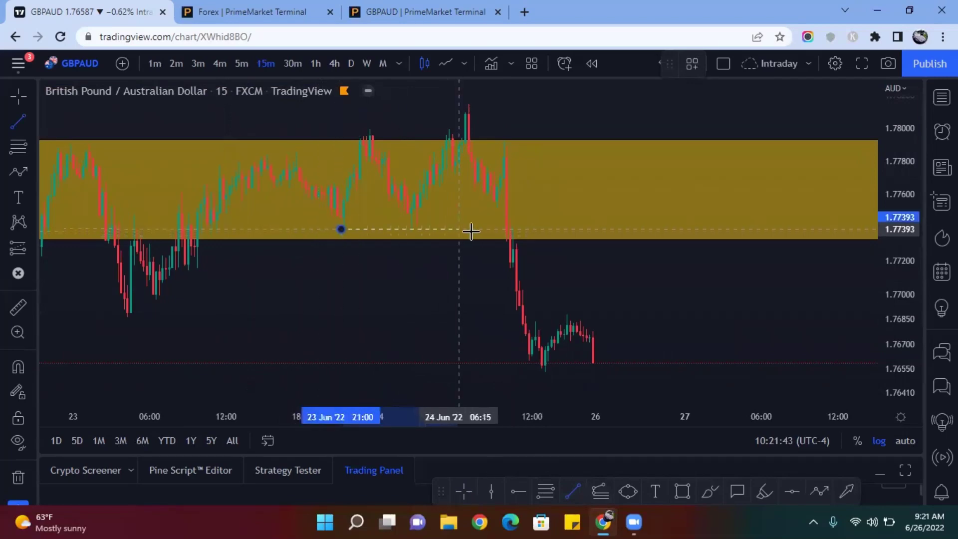
left_click(509, 230)
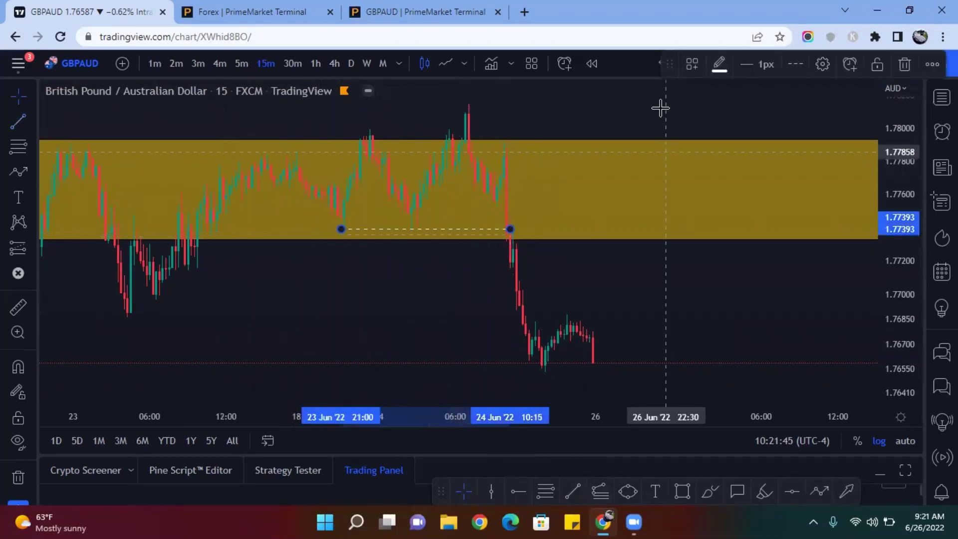
- Apply the COCH drawing template to the dashed trend line beneath the swing lows
left_click(688, 66)
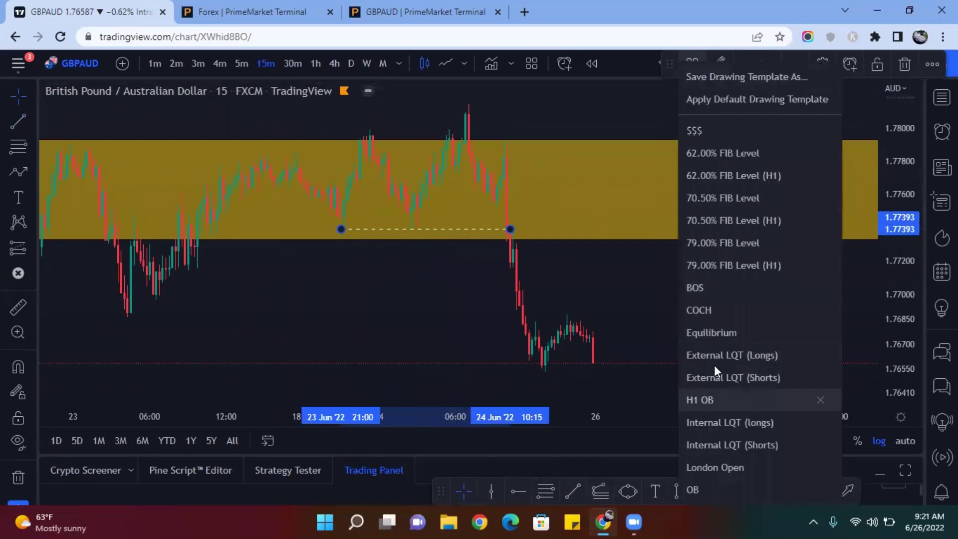
left_click(720, 318)
scroll(449, 304, "up", 3)
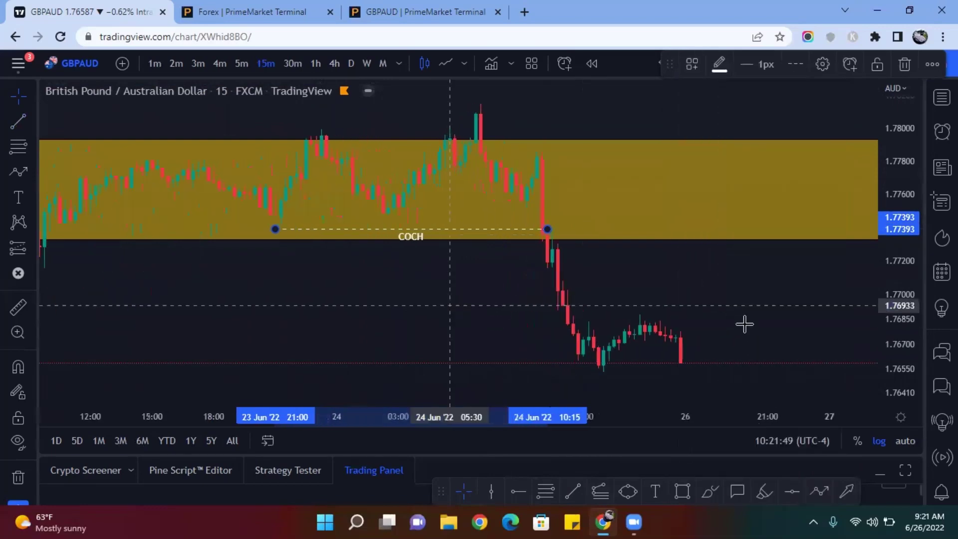
scroll(873, 244, "up", 3)
left_click_drag(543, 295, 528, 280)
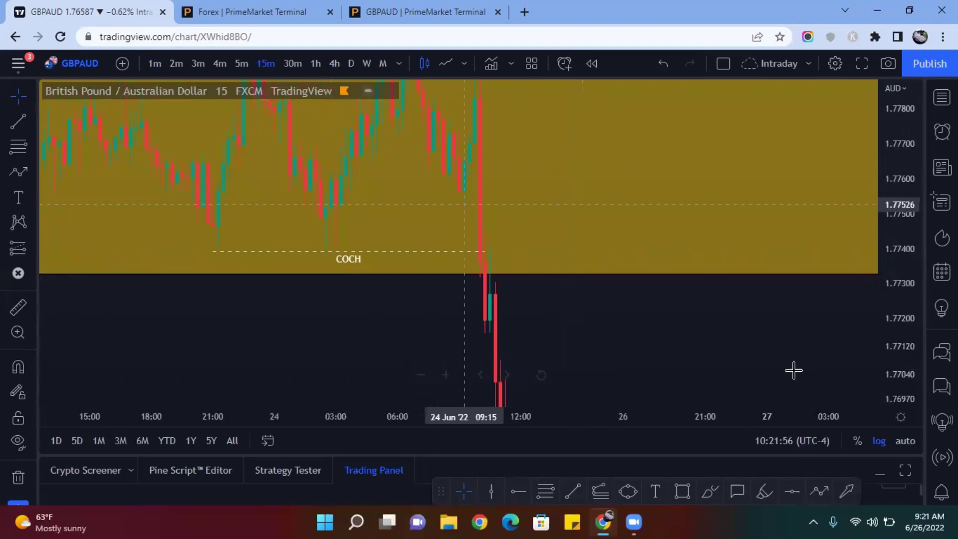
- Place a horizontal line near the 23 June swing low, and delete it
scroll(791, 369, "down", 3)
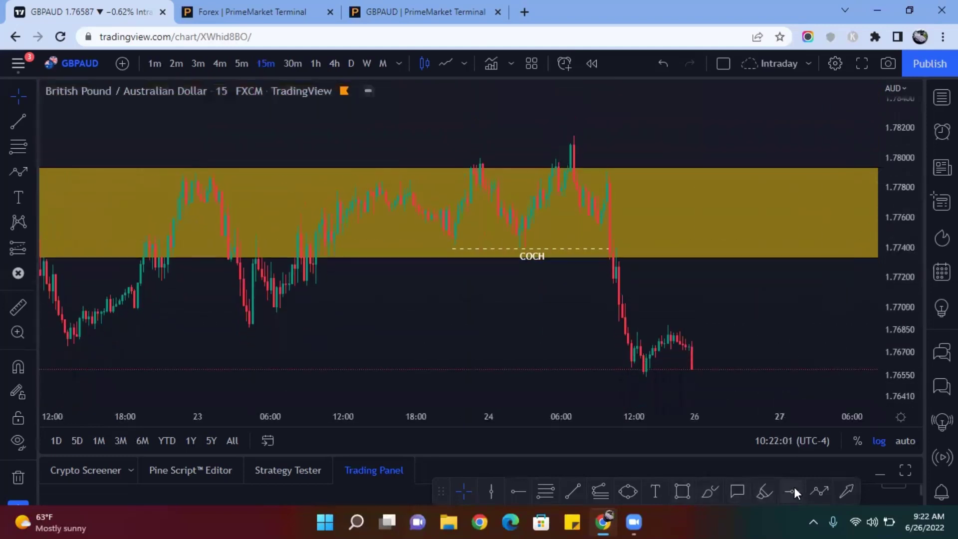
left_click(794, 492)
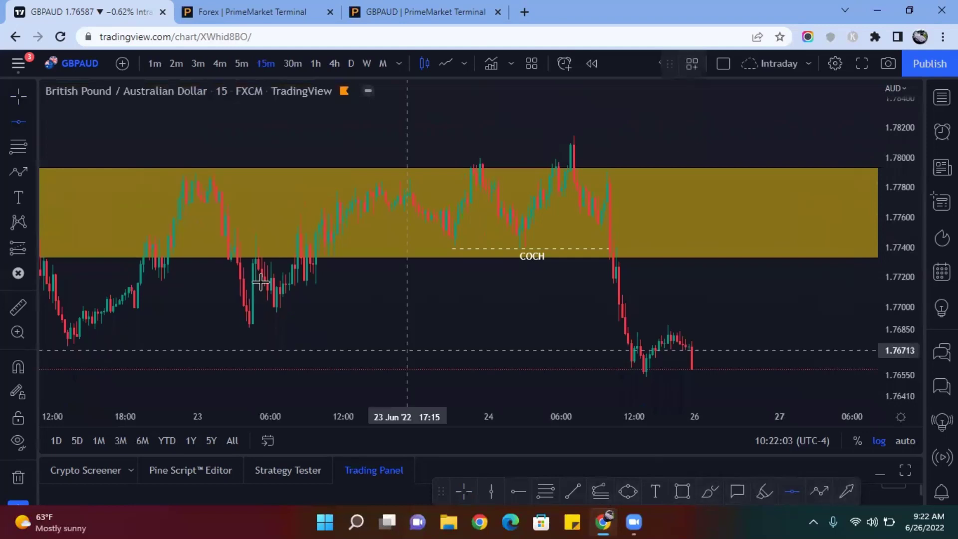
left_click(236, 320)
key("Delete")
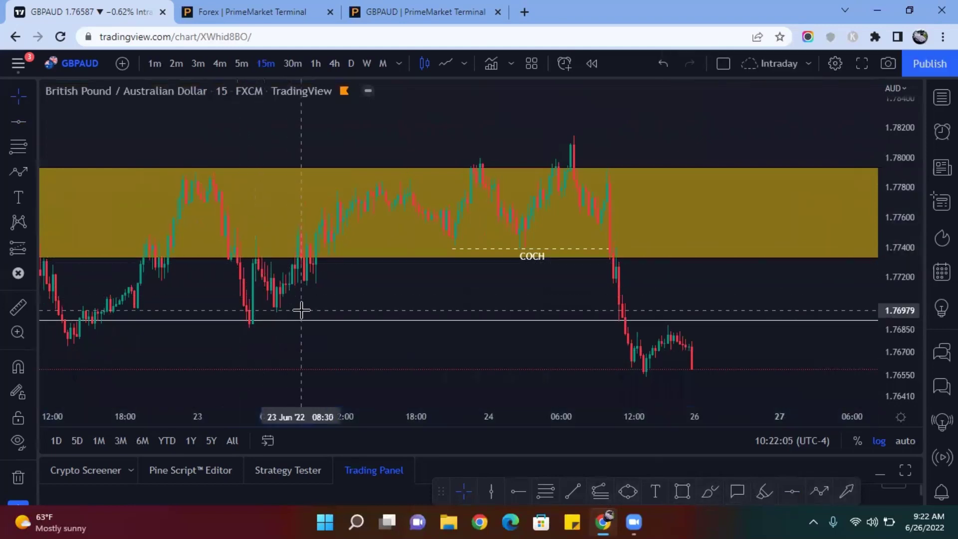
- Trace the price structure with a path from the 23 June swing low through the successive highs and lows to the 24 June low
left_click(818, 490)
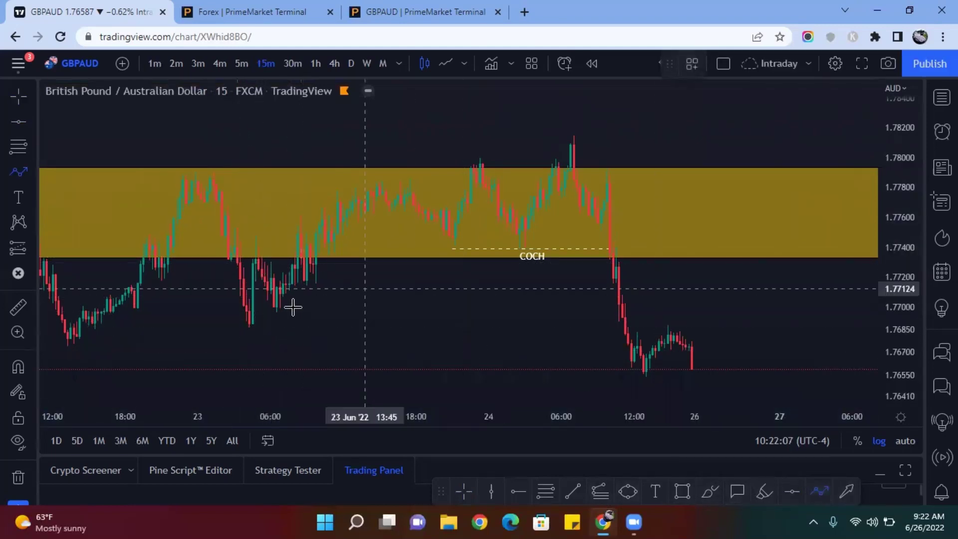
left_click(246, 327)
left_click(270, 249)
left_click(294, 297)
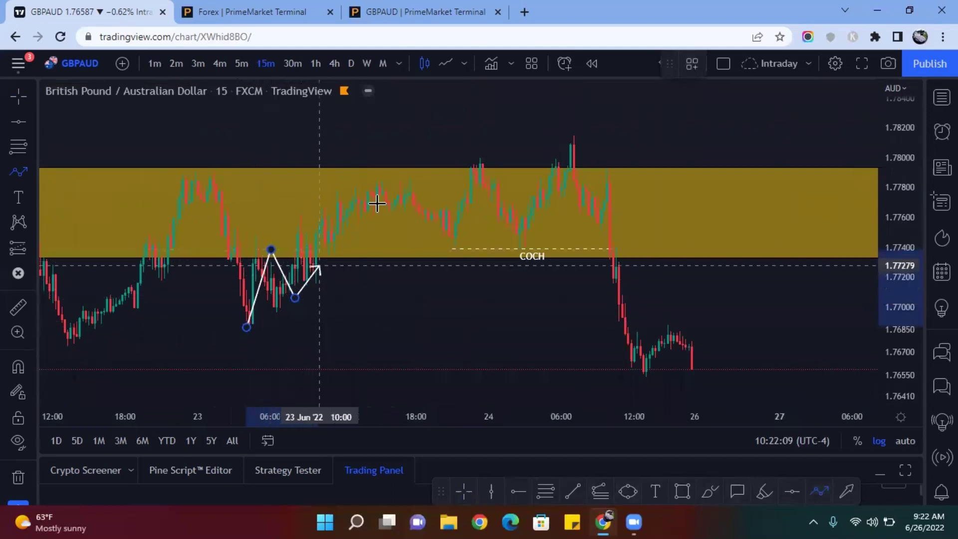
left_click(395, 171)
left_click(440, 236)
left_click(491, 170)
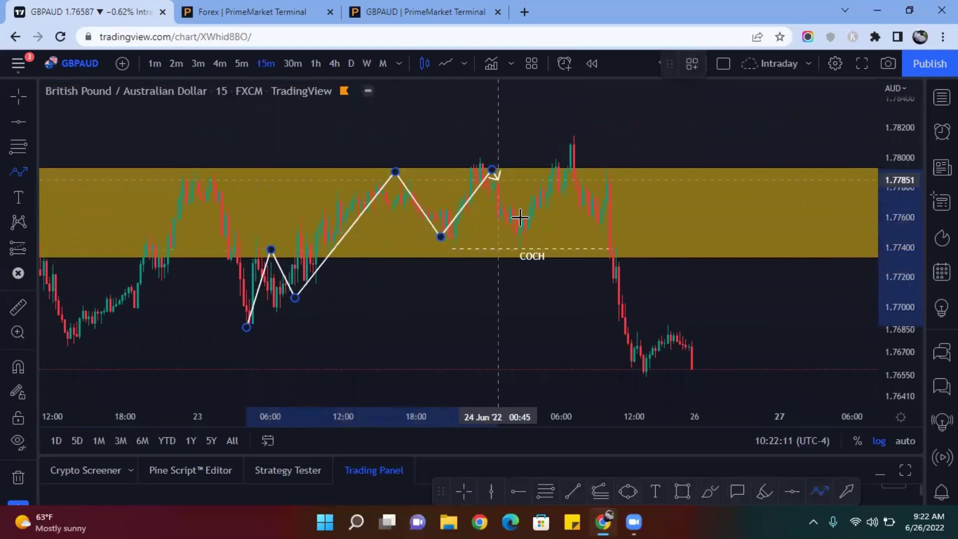
left_click(521, 238)
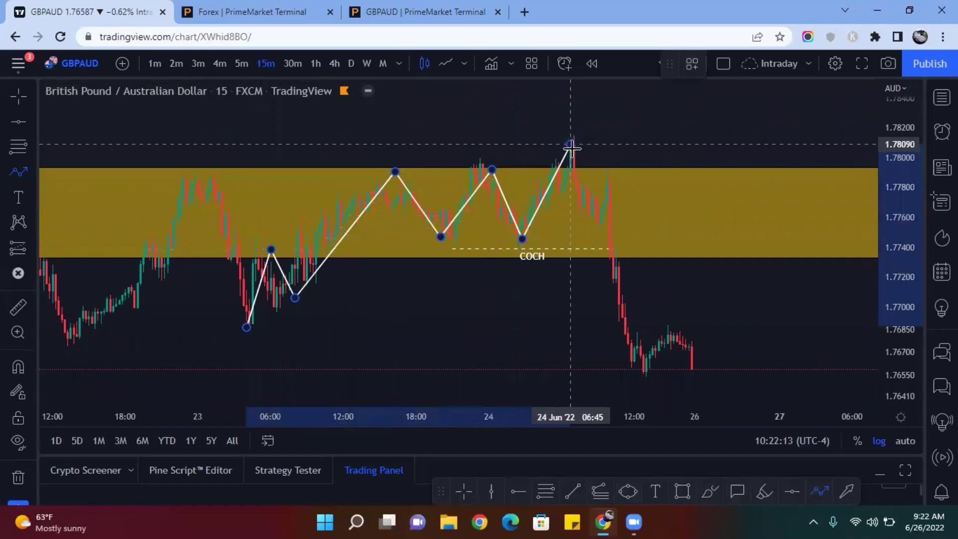
left_click(570, 144)
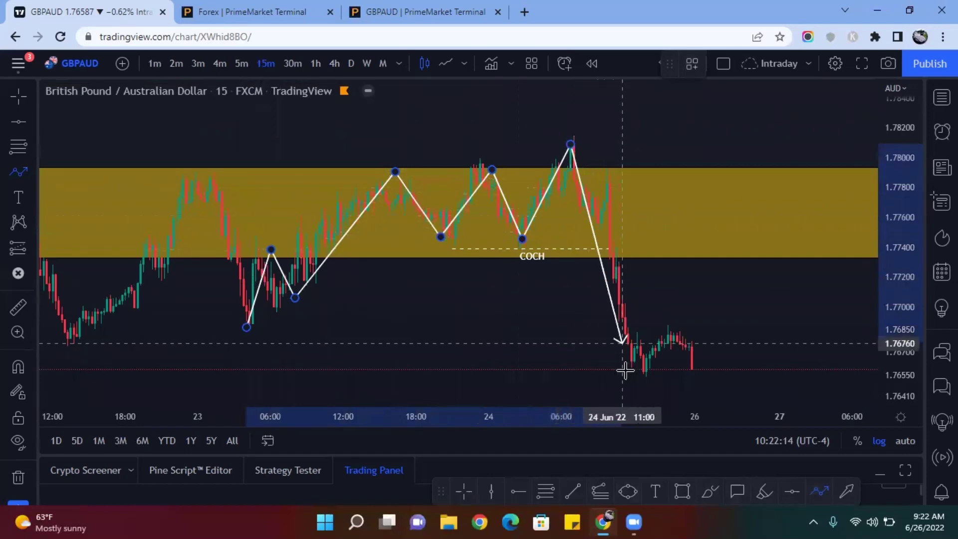
double_click(640, 375)
left_click(555, 331)
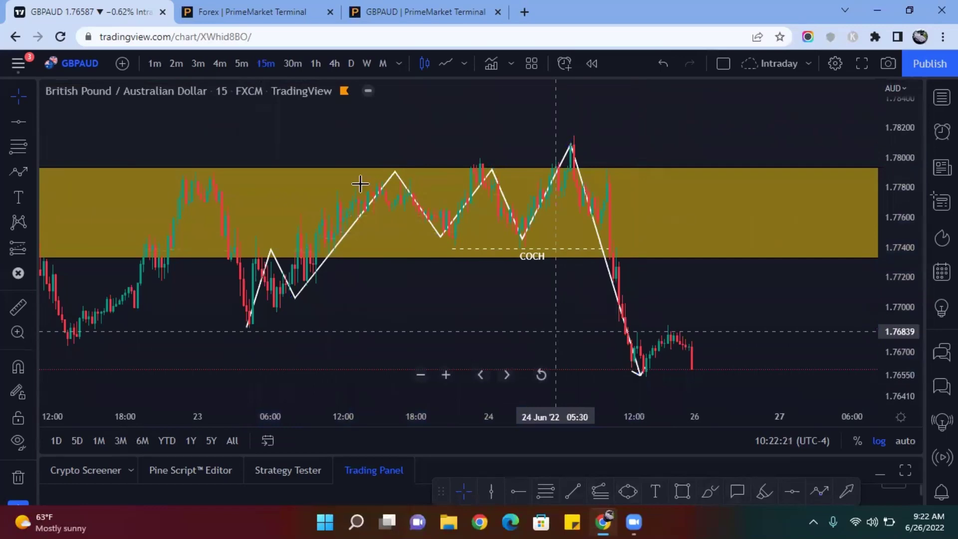
- Review the H4 Supply and H4 Demand zones on the autoscaled 4-hour chart, and return to the 15-minute chart
left_click(332, 65)
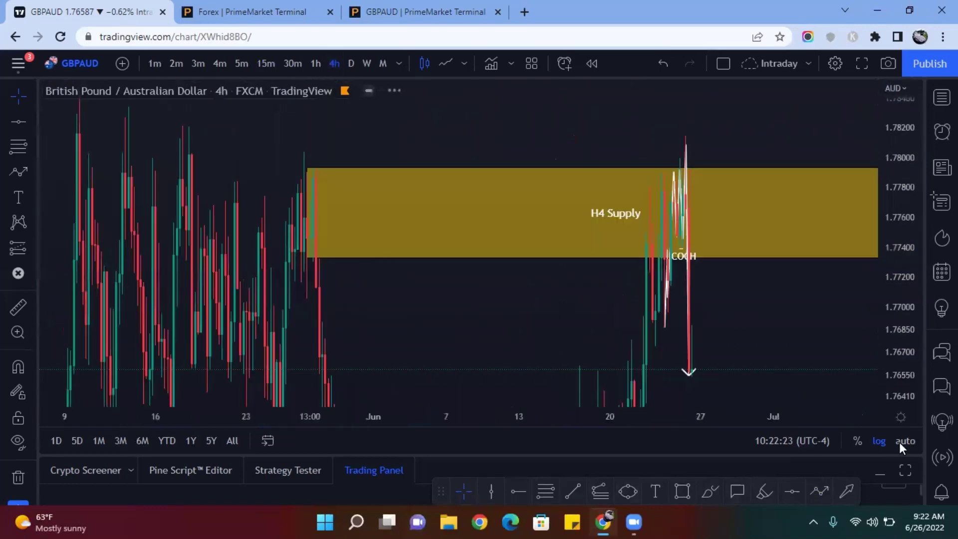
left_click(905, 441)
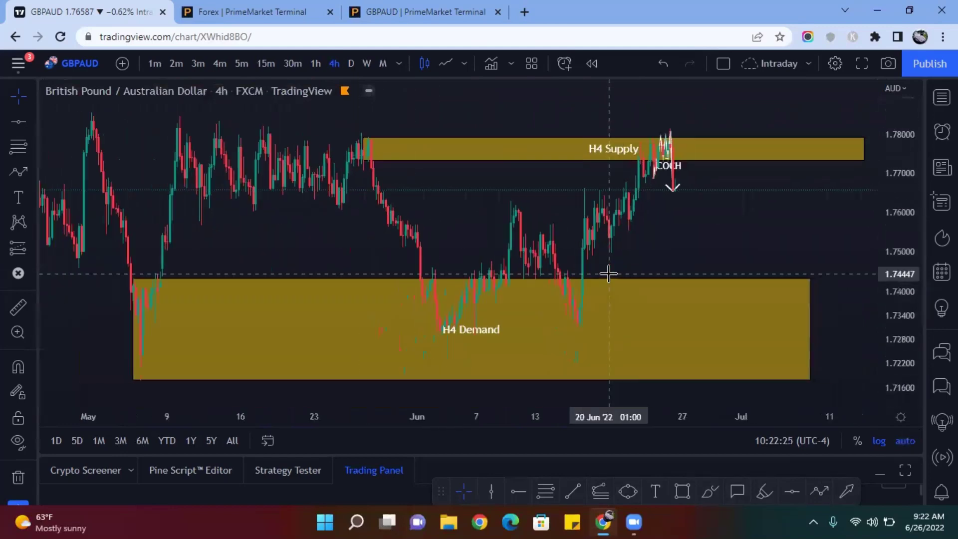
scroll(609, 273, "down", 3)
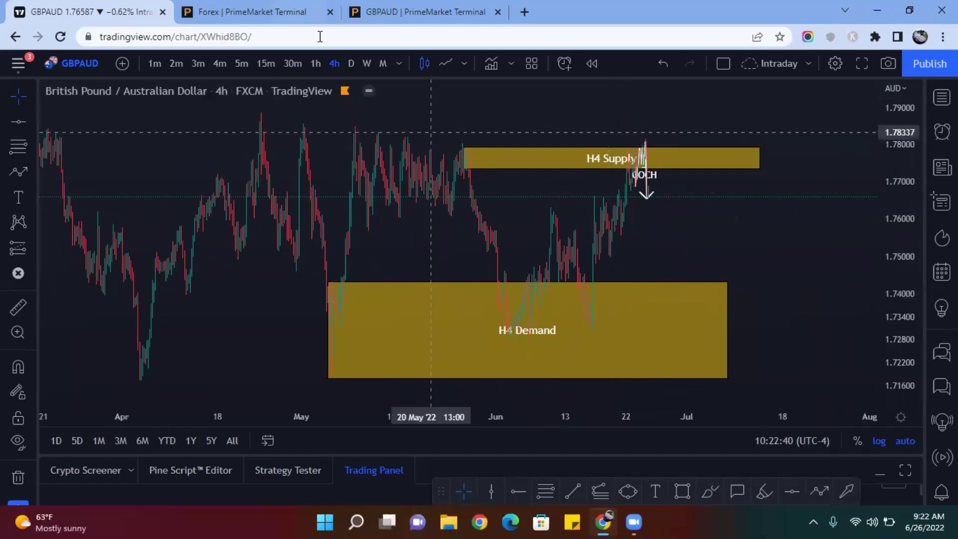
left_click(268, 72)
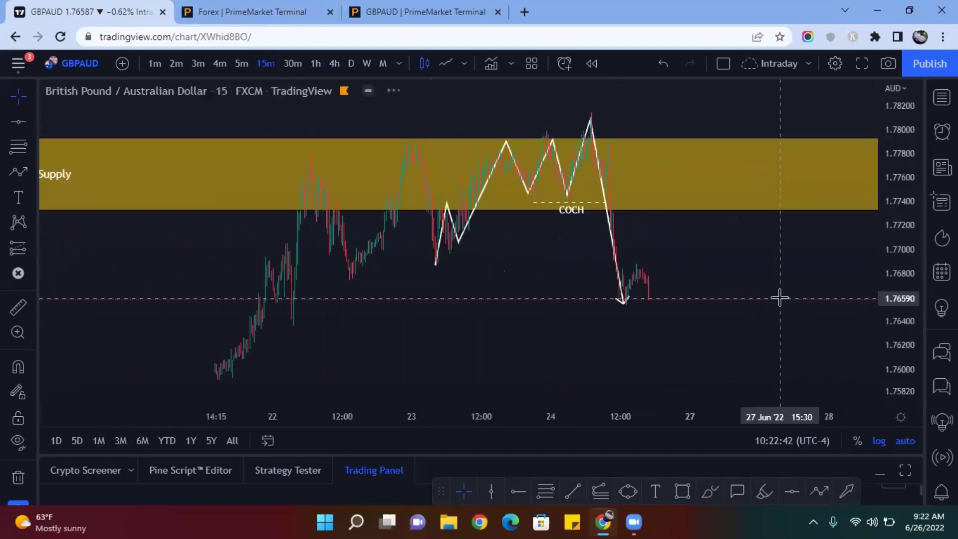
scroll(685, 287, "up", 3)
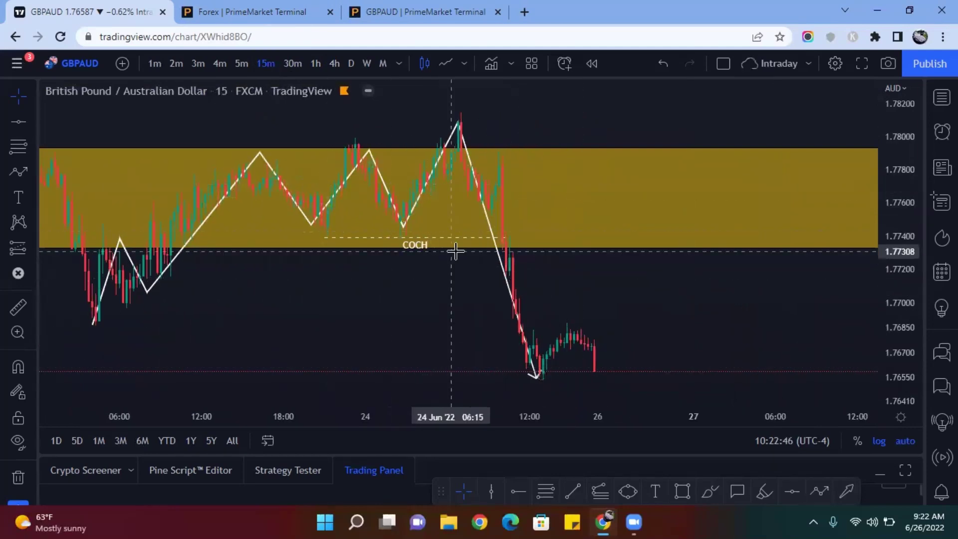
- Delete the zigzag structure path from the 15-minute chart
left_click(516, 312)
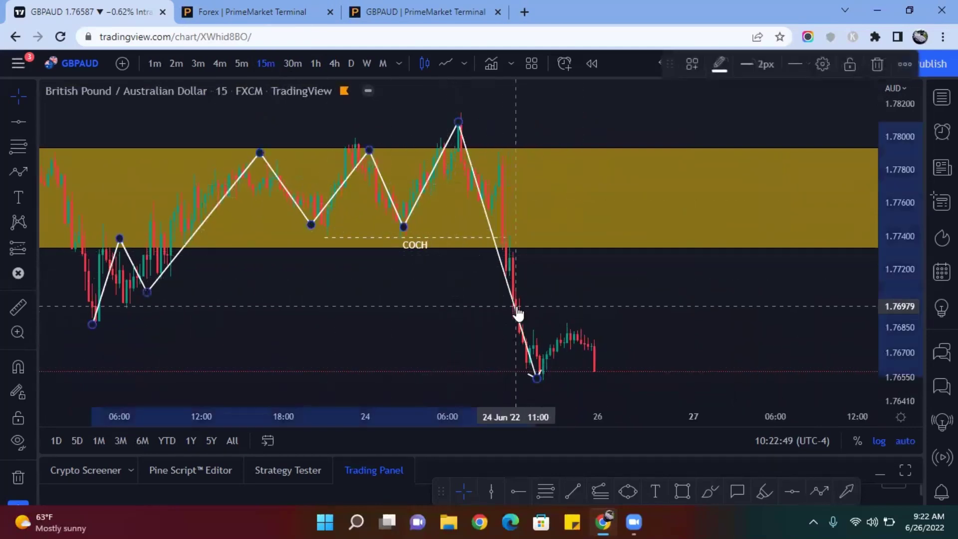
key("Delete")
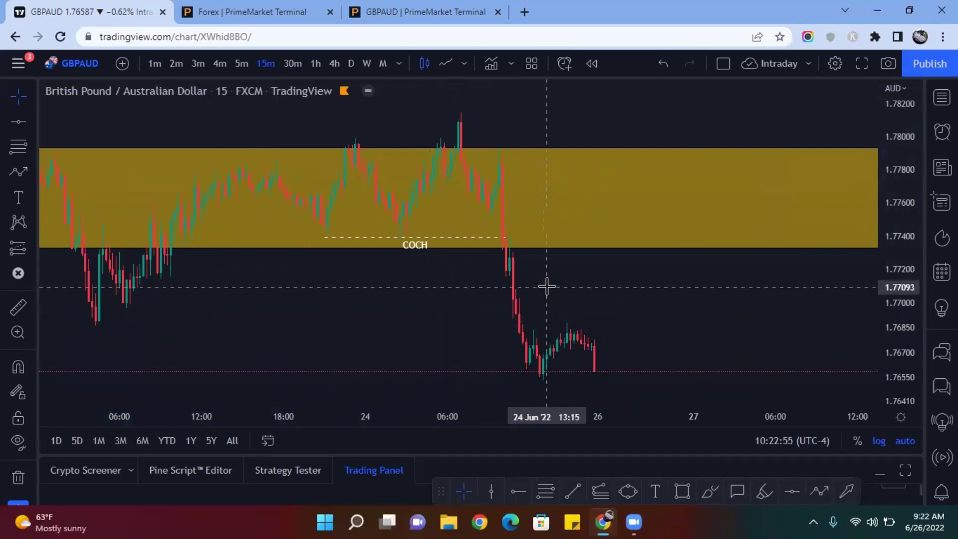
- Draw a rectangle between 1.77909 and 1.78100 from 24 June 06:30 to 27 June 00:30, and apply the M15 Supply template
scroll(547, 287, "down", 5)
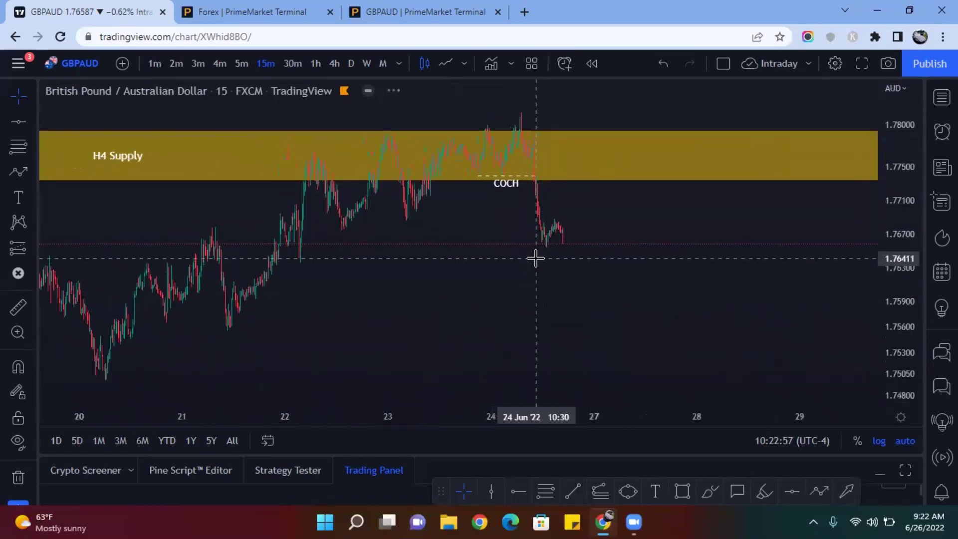
scroll(534, 256, "up", 3)
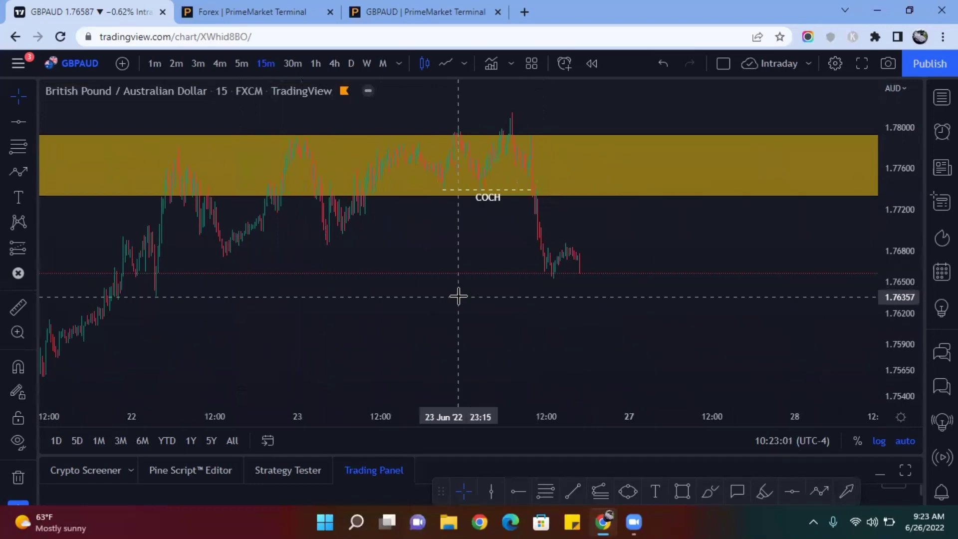
scroll(458, 295, "down", 4)
scroll(458, 295, "down", 5)
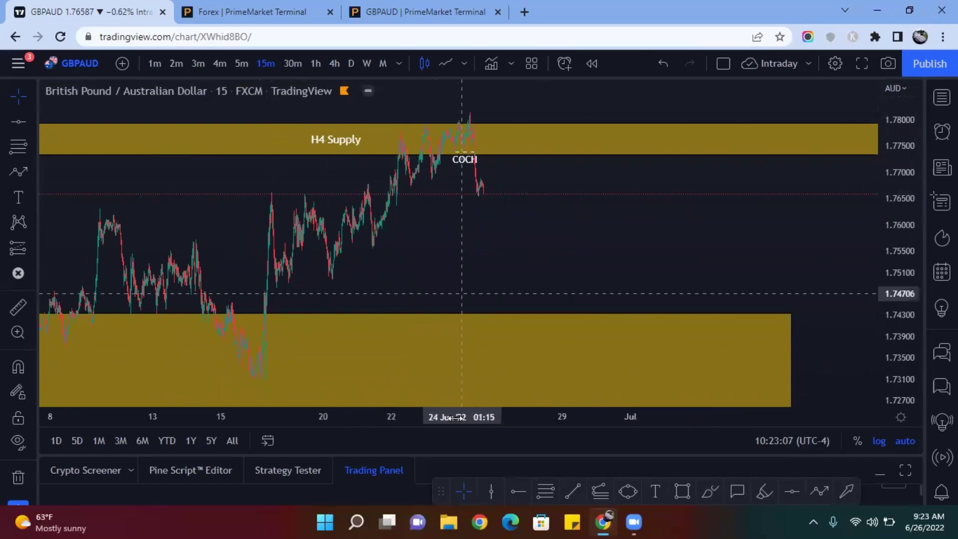
scroll(405, 321, "up", 3)
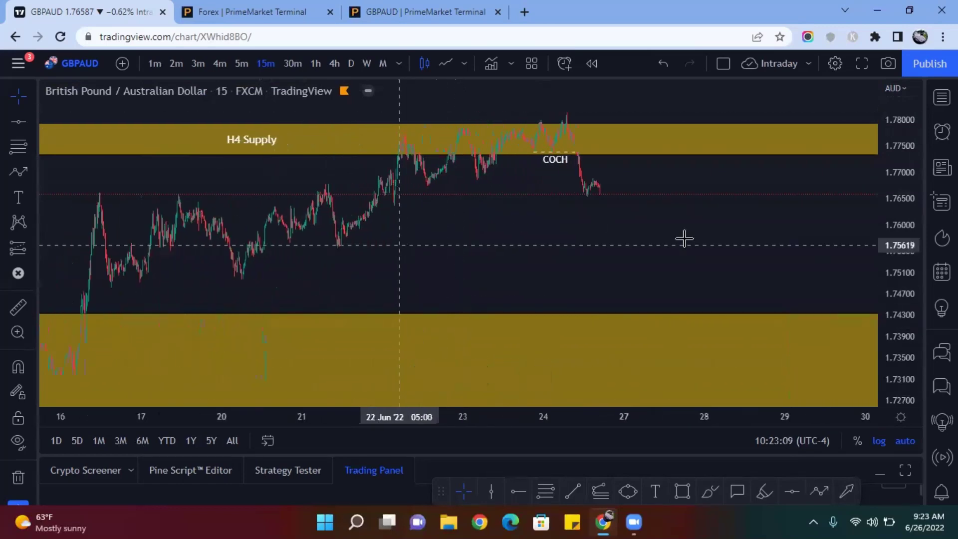
scroll(684, 239, "up", 3)
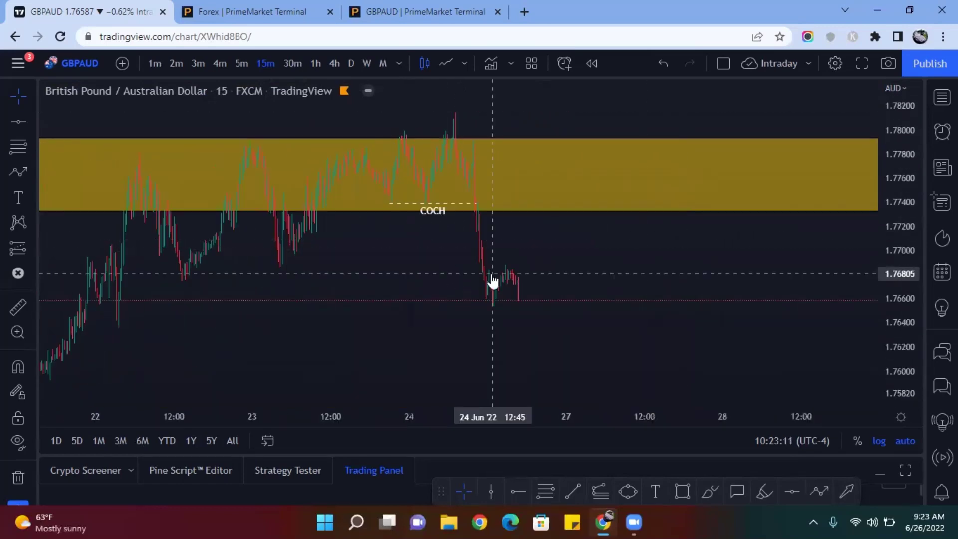
scroll(492, 276, "up", 4)
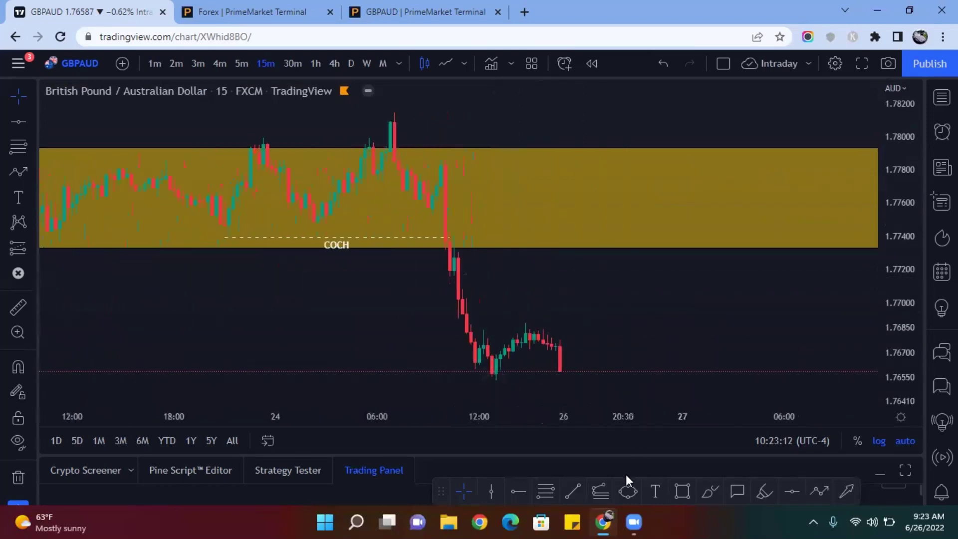
left_click(693, 489)
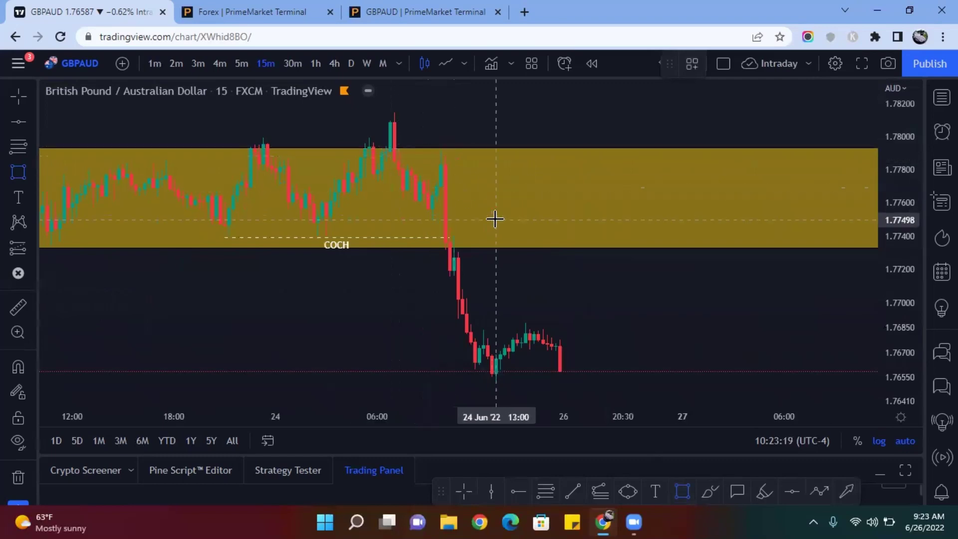
scroll(495, 218, "up", 2)
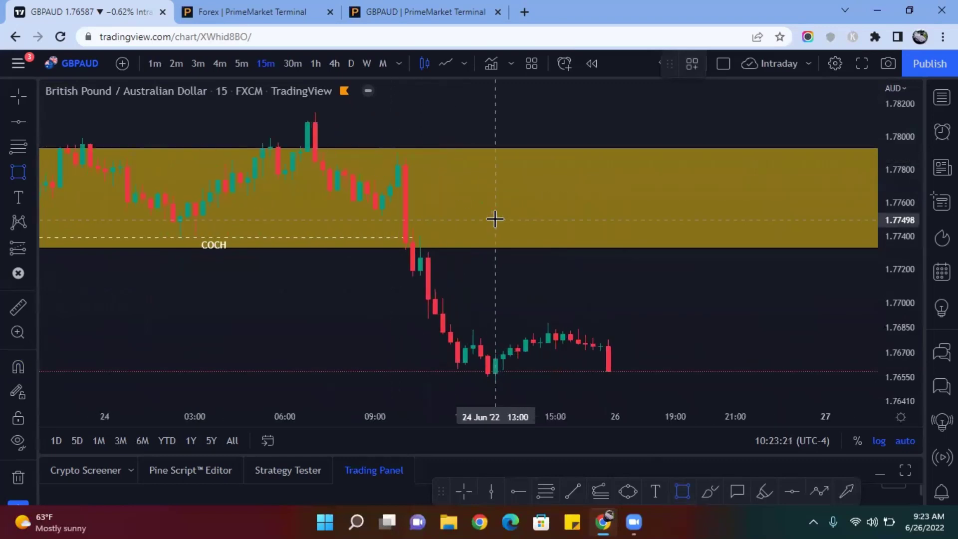
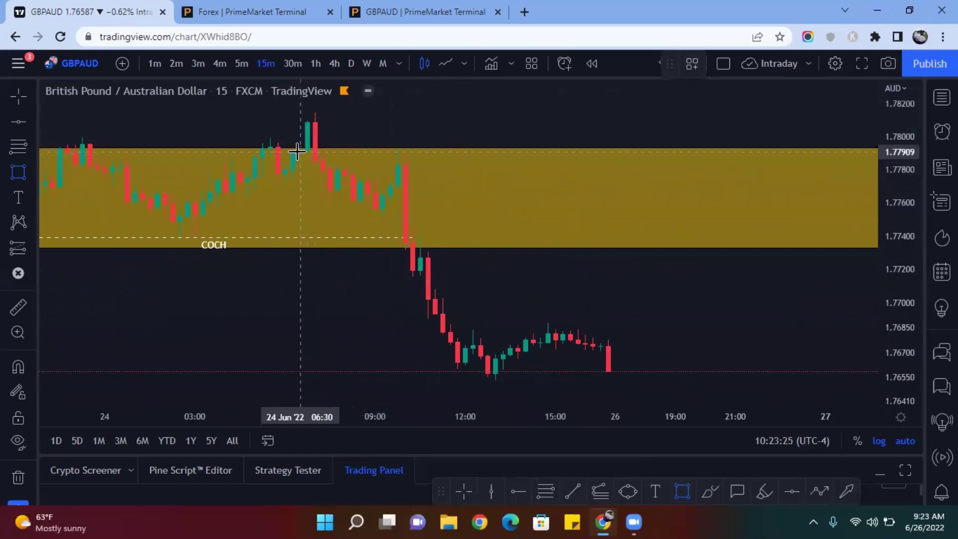
mouse_move(298, 151)
left_mouse_down()
mouse_move(427, 116)
mouse_move(840, 136)
left_mouse_up()
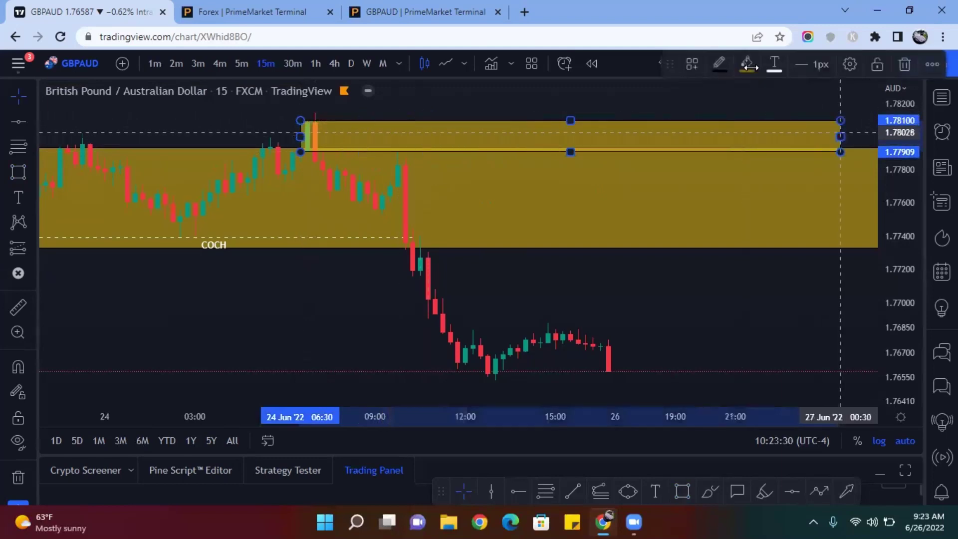
left_click(692, 64)
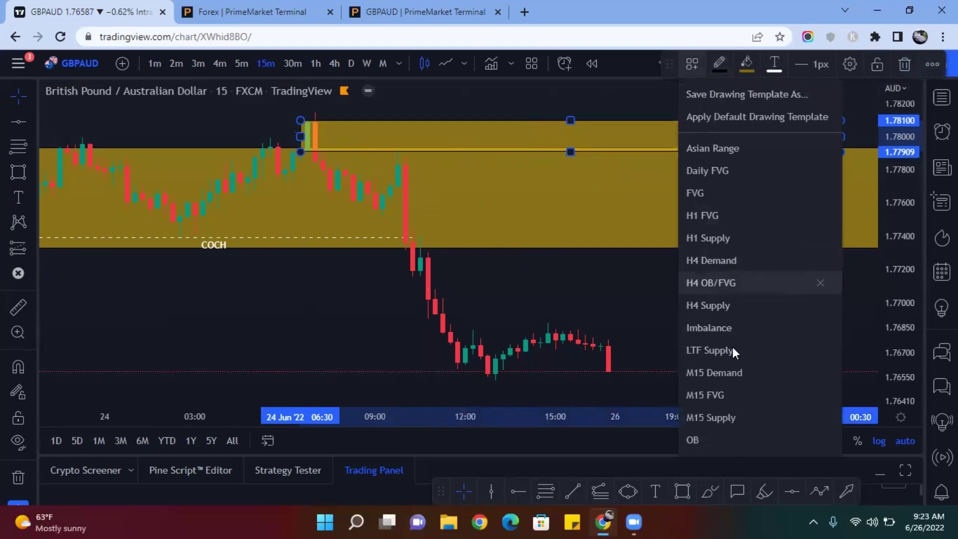
left_click(729, 414)
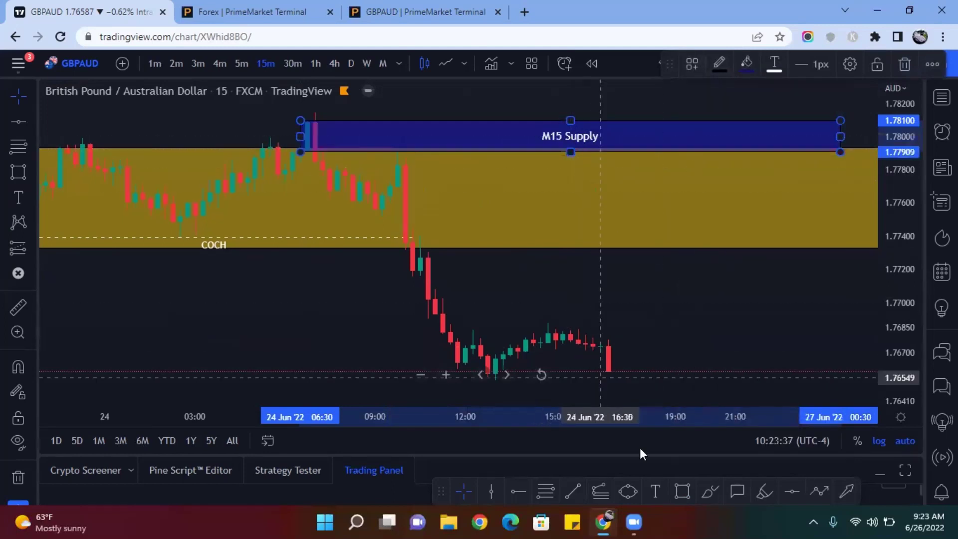
left_click(681, 490)
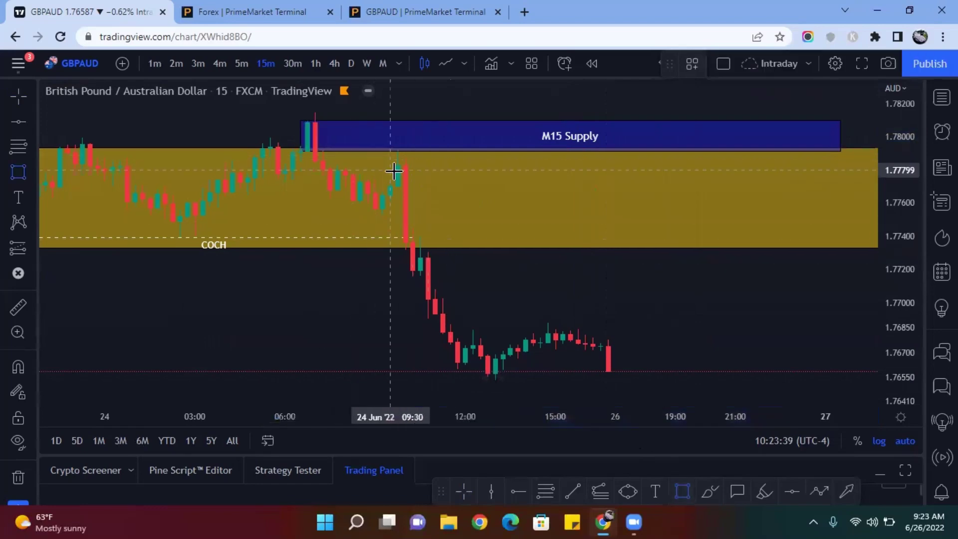
scroll(393, 171, "up", 3)
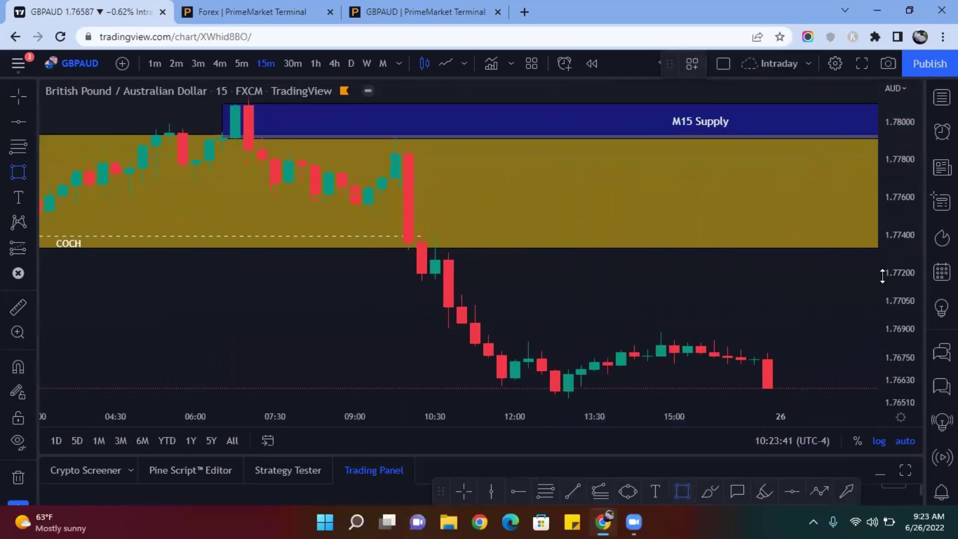
left_click_drag(882, 276, 882, 252)
double_click(896, 289)
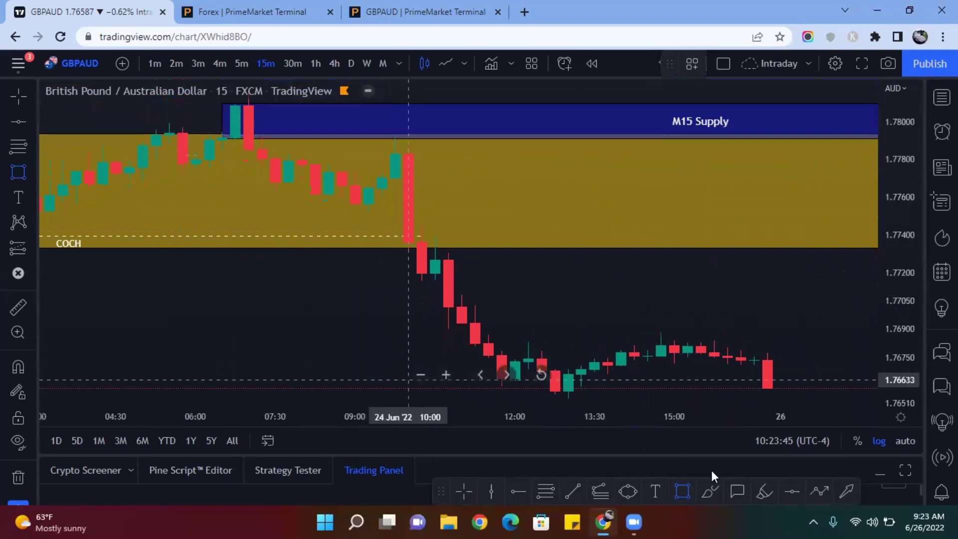
left_click(464, 491)
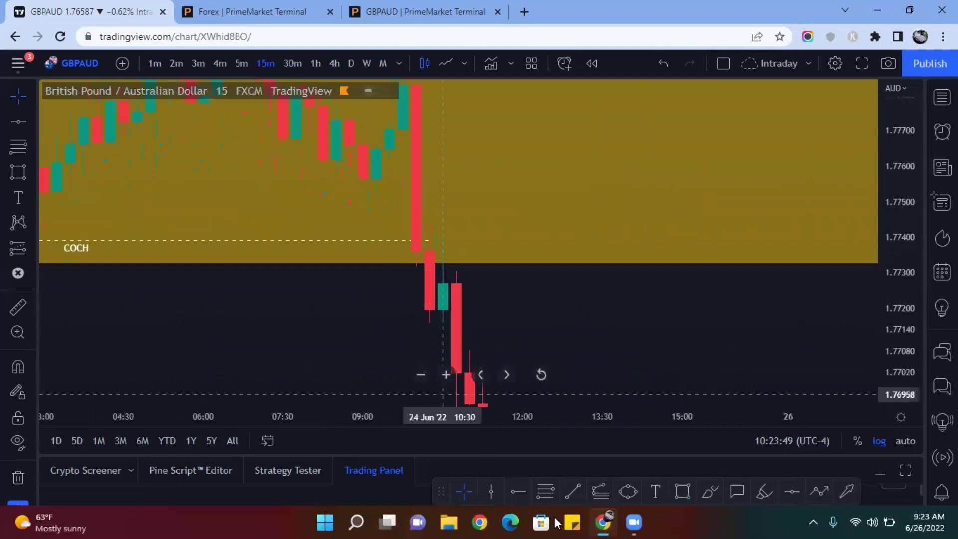
- Draw a rectangle between 1.77704 and 1.77922 below the M15 Supply zone, spanning 24 June 09:30 to 26 June 23:30
left_click_drag(412, 372, 559, 521)
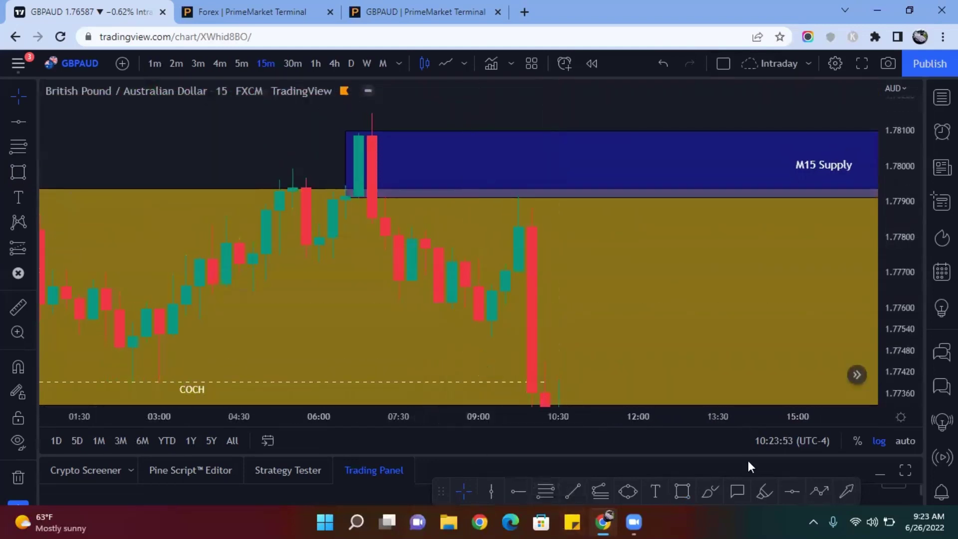
scroll(665, 317, "down", 5)
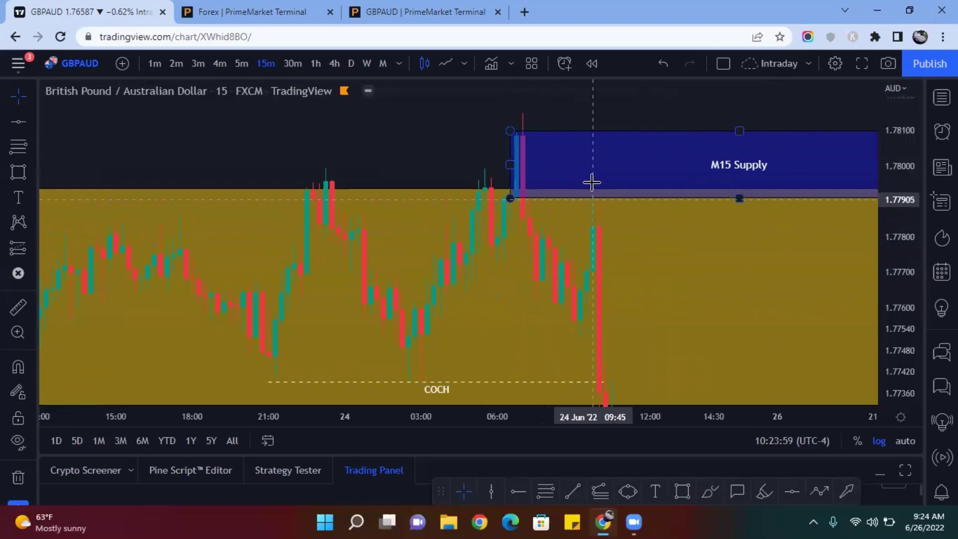
left_click_drag(883, 236, 720, 309)
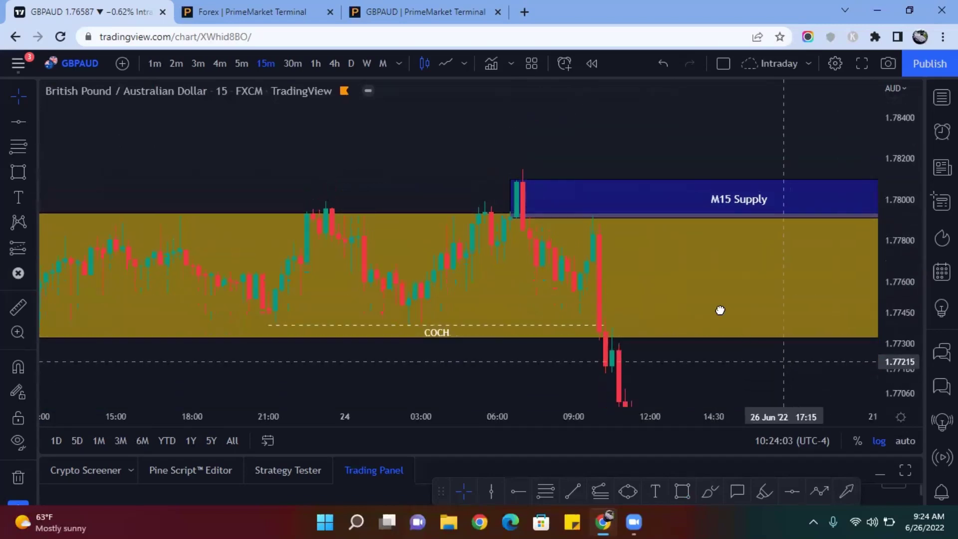
left_click(679, 493)
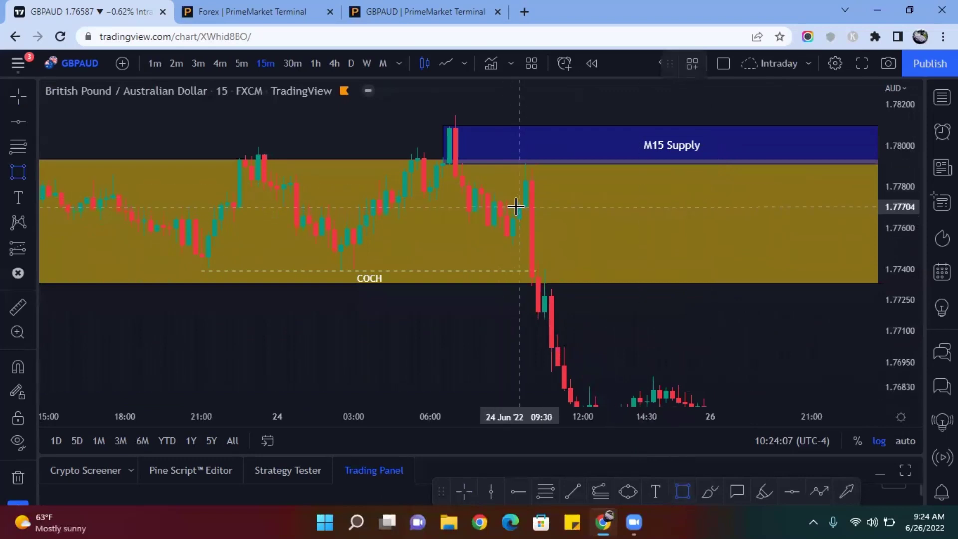
left_click(596, 161)
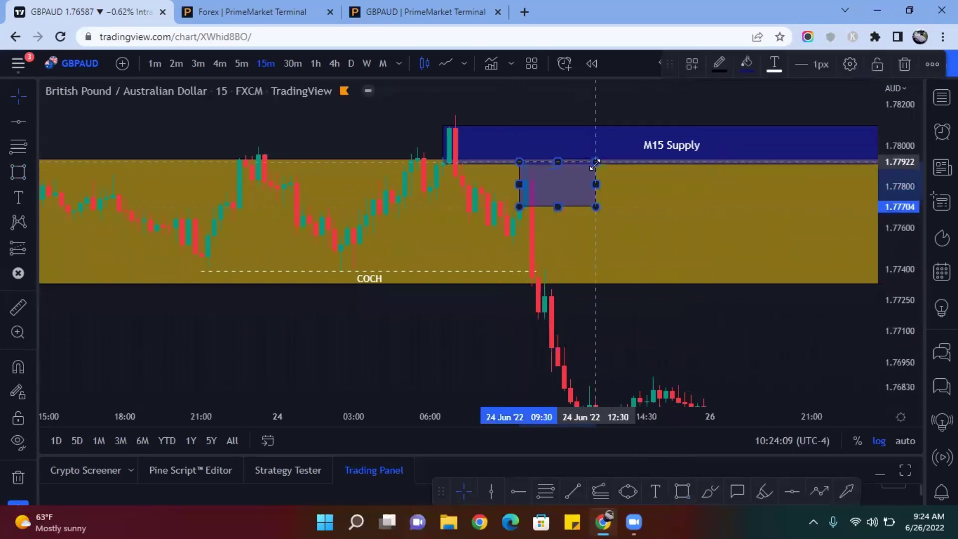
left_click_drag(646, 180, 875, 184)
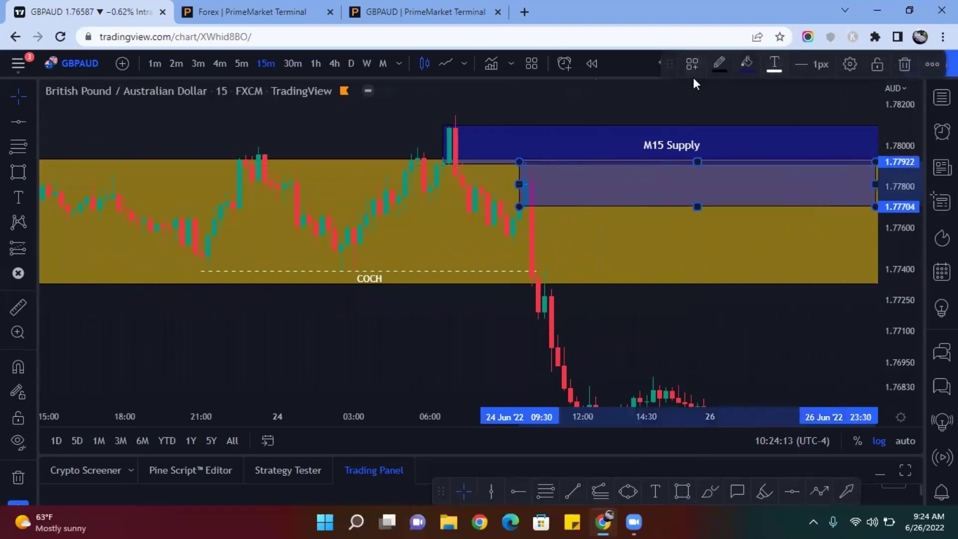
- Apply the M15 Supply template to the lower rectangle and extend its end to about 04:00 on 27 June
left_click(692, 65)
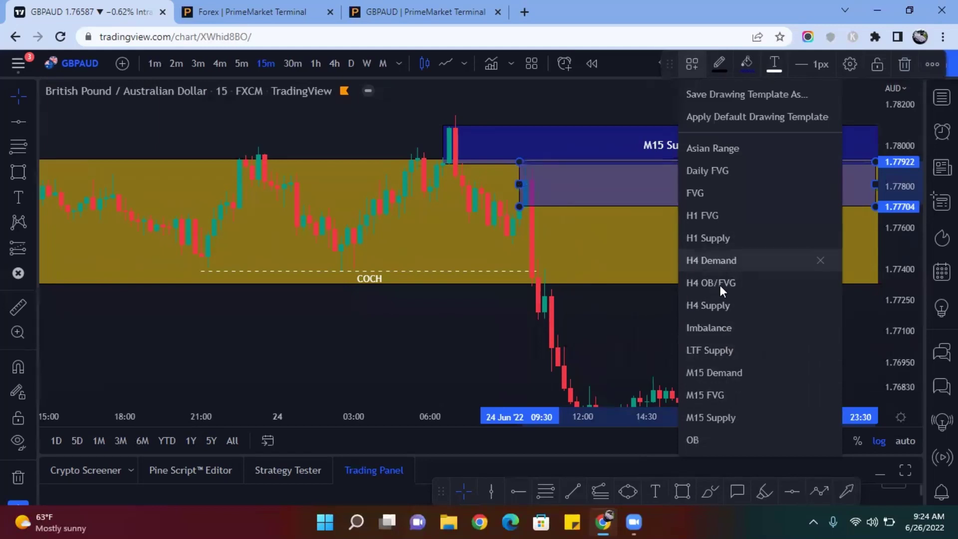
left_click(718, 408)
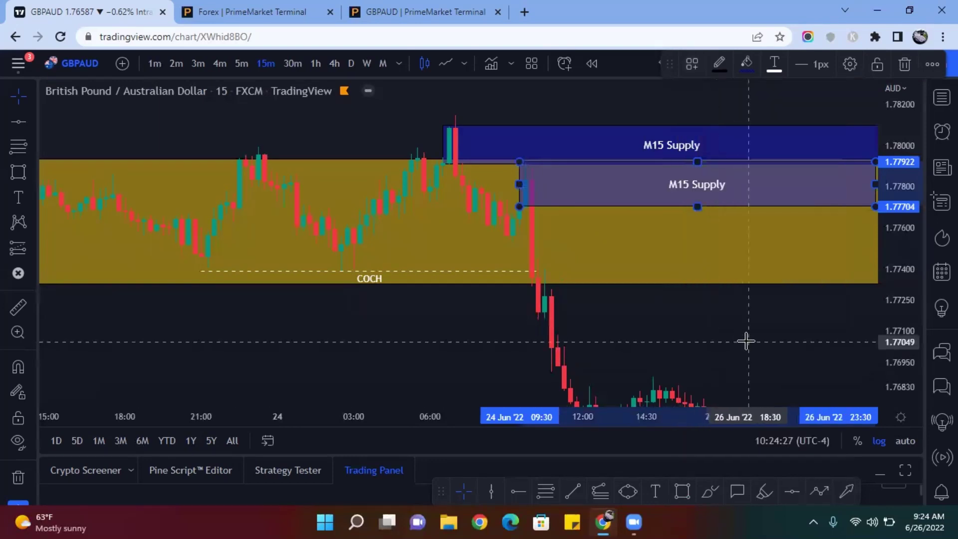
left_click_drag(744, 342, 559, 304)
left_click(697, 149)
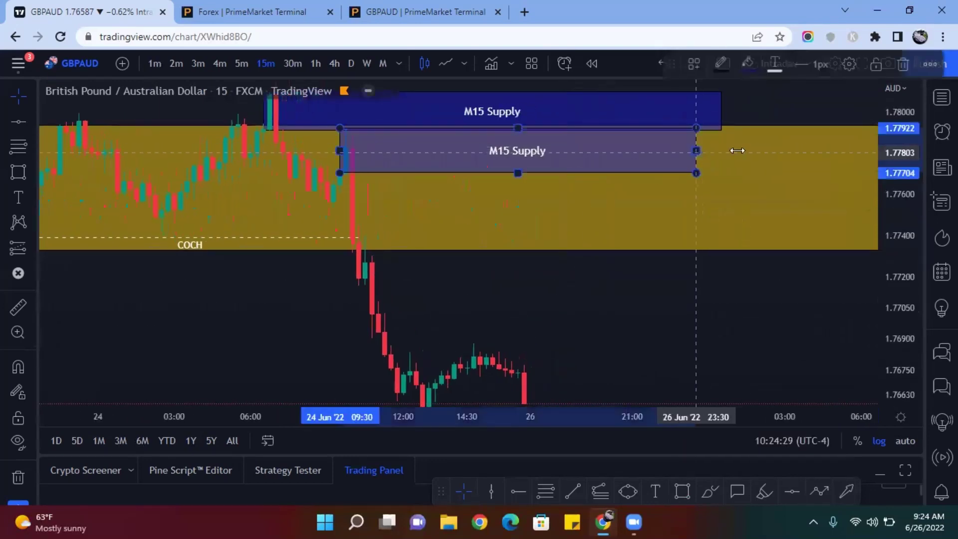
left_click_drag(699, 171, 816, 173)
left_click_drag(385, 342, 488, 349)
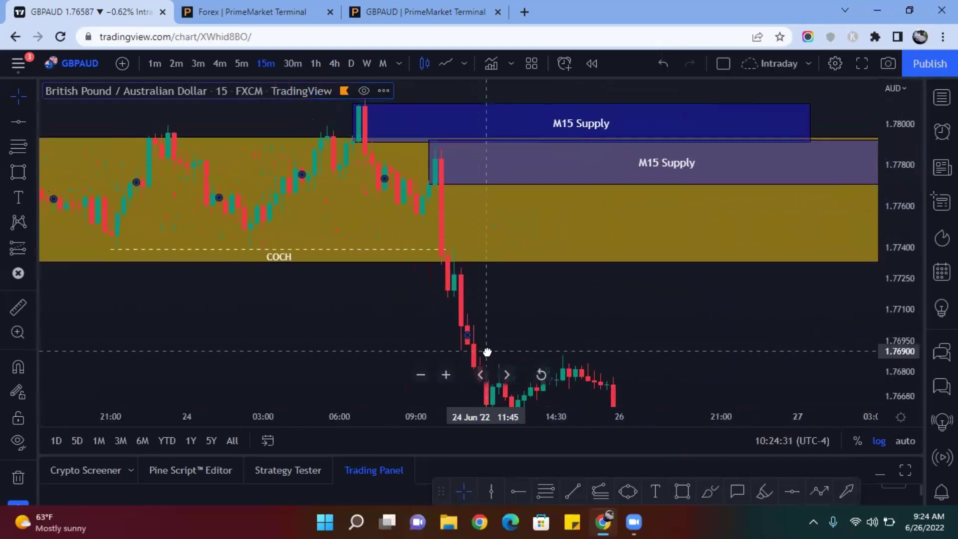
- Place a red cross icon on the upper M15 Supply zone near its start, just after the 24 June high
left_click(401, 144)
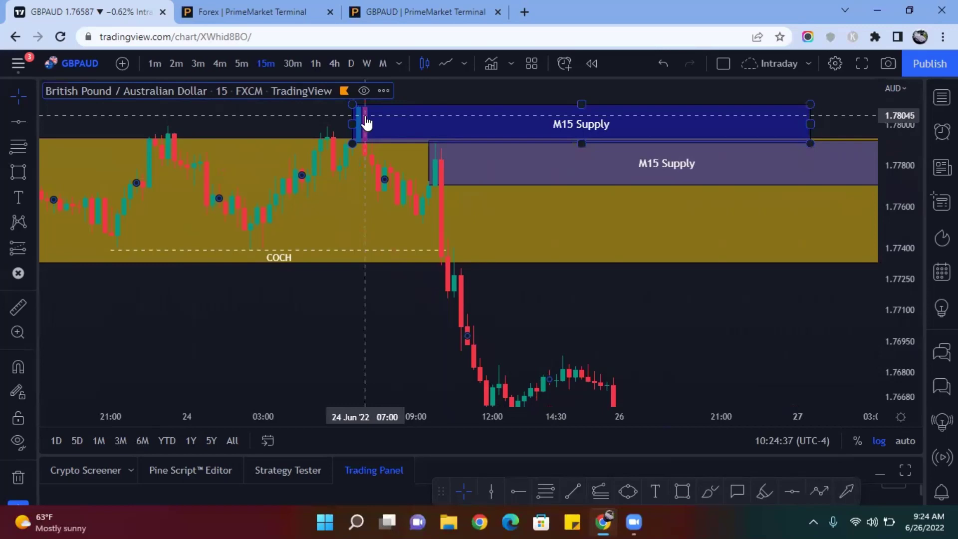
left_click(483, 272)
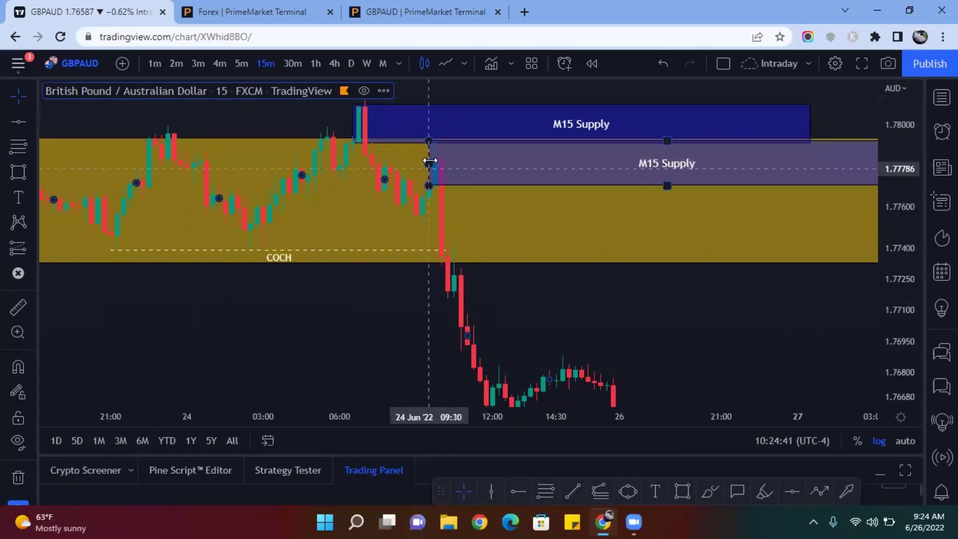
left_click(439, 136)
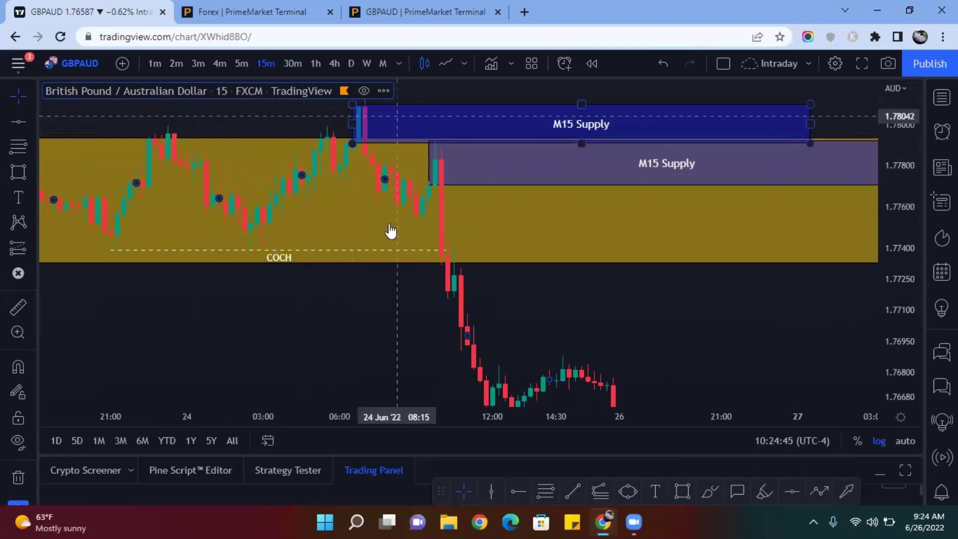
left_click(18, 274)
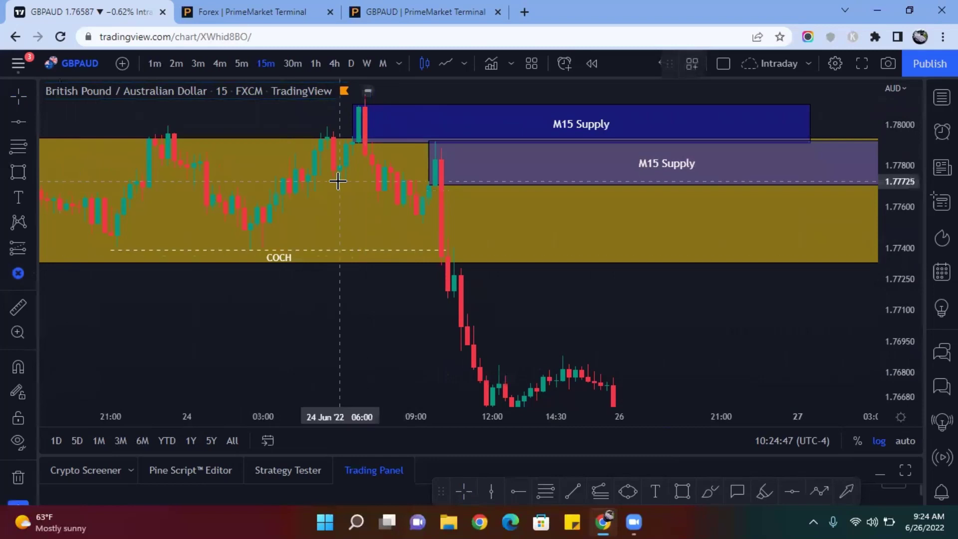
left_click(408, 125)
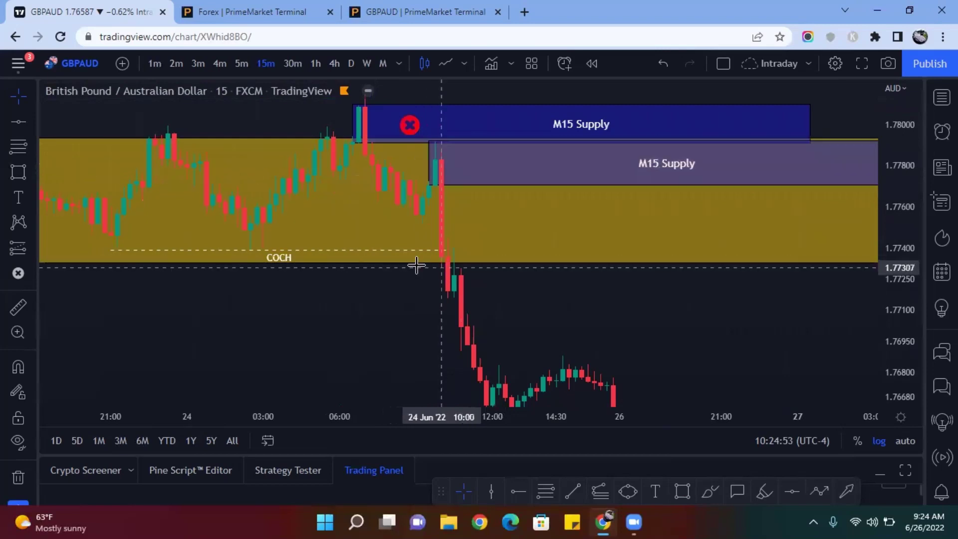
- Examine the sell-off below the yellow zone and the swing lows from 23 June to the latest candle on the 15-minute chart
left_click(244, 259)
left_click(451, 355)
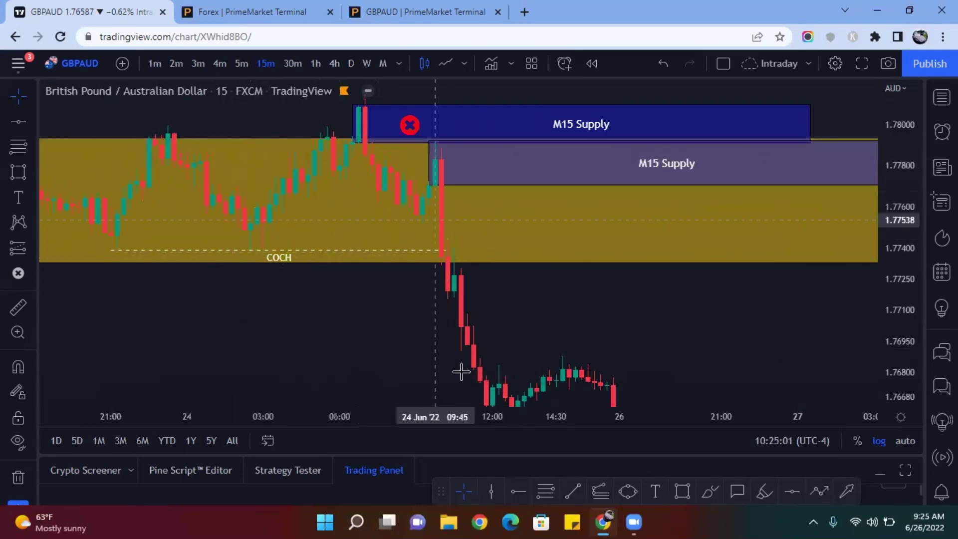
left_click_drag(556, 346, 378, 246)
scroll(378, 246, "down", 3)
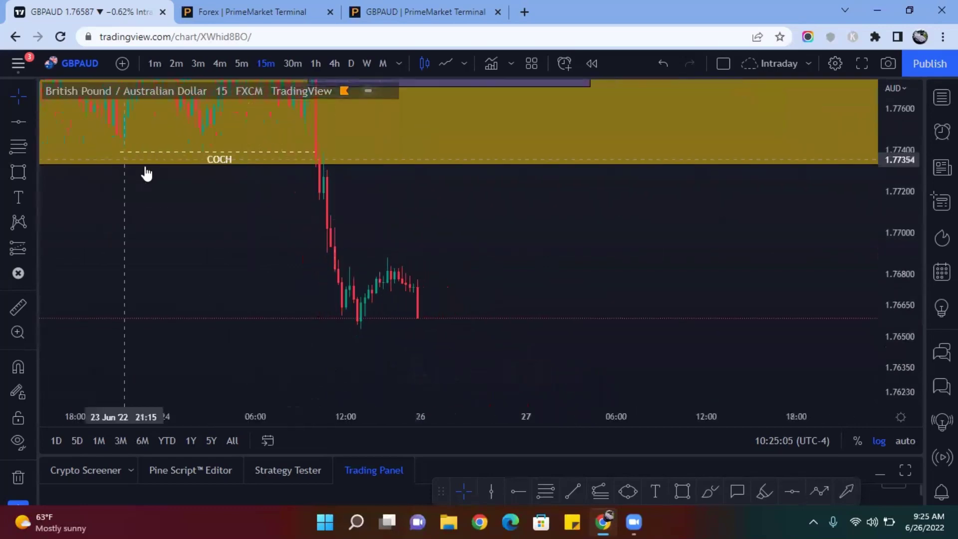
left_click_drag(317, 292, 542, 305)
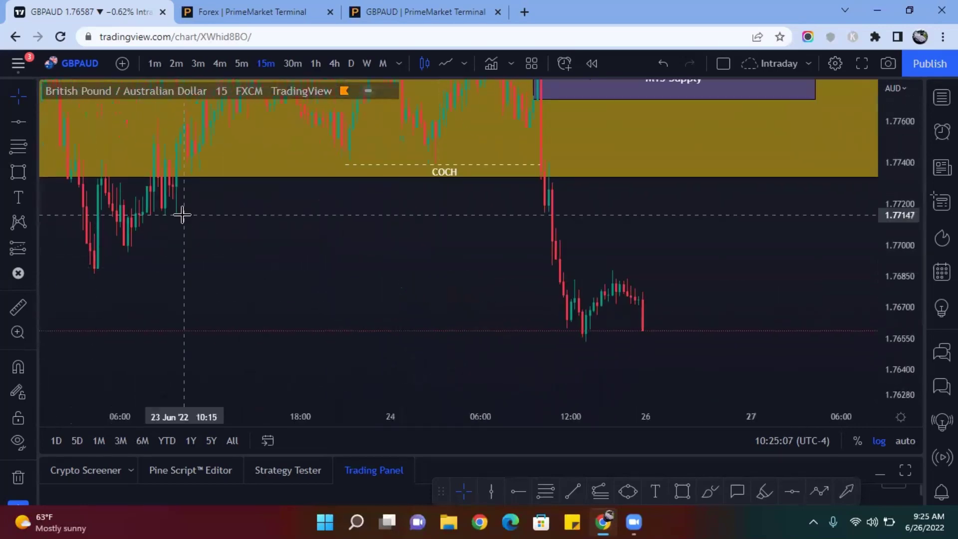
left_click_drag(215, 261, 276, 344)
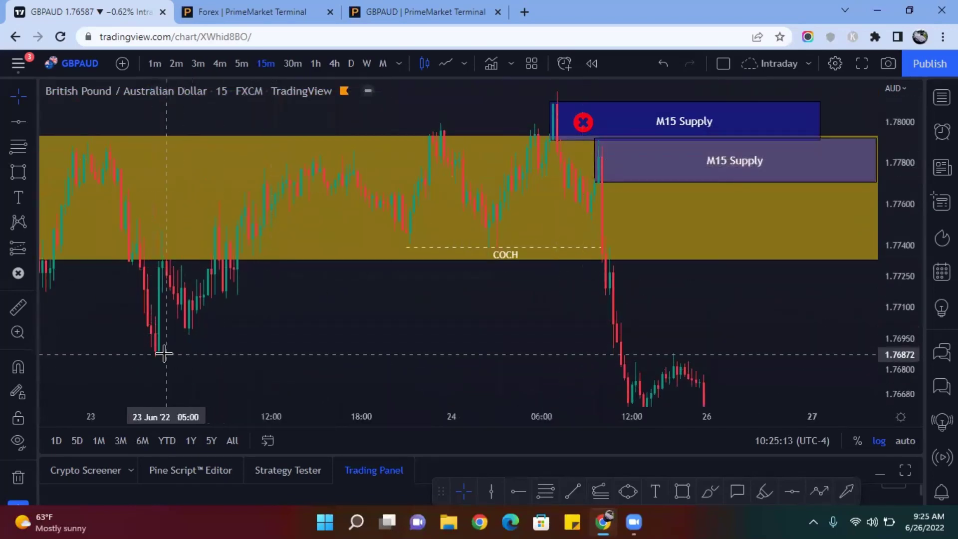
left_click(619, 363)
left_click_drag(619, 363, 511, 295)
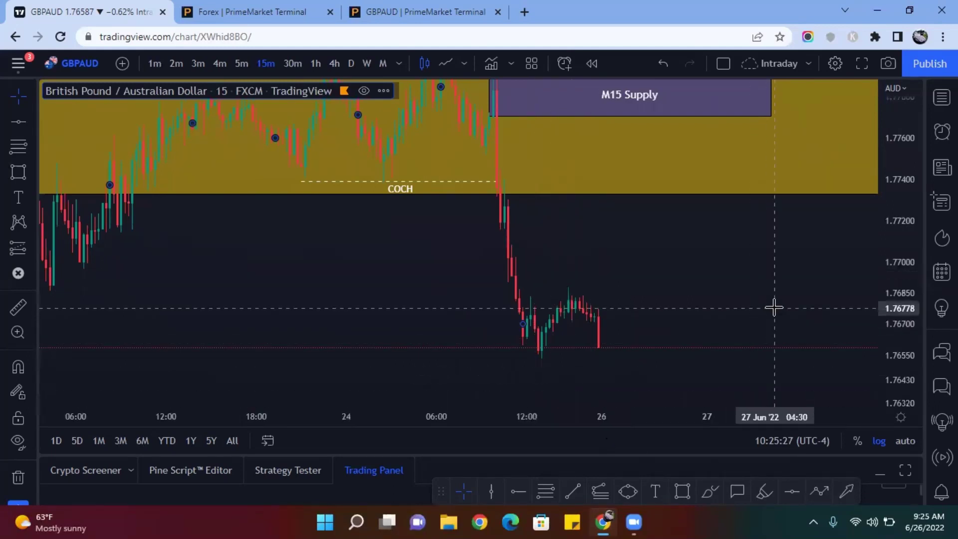
left_click_drag(766, 321, 758, 347)
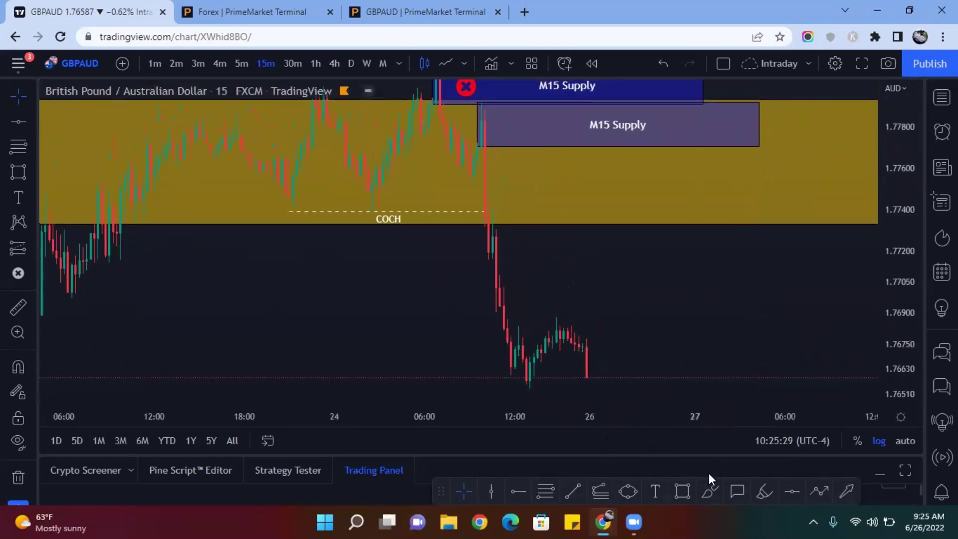
- Draw a rising zigzag path with higher highs and higher lows from the 24 June low into the lower M15 Supply zone
left_click(818, 492)
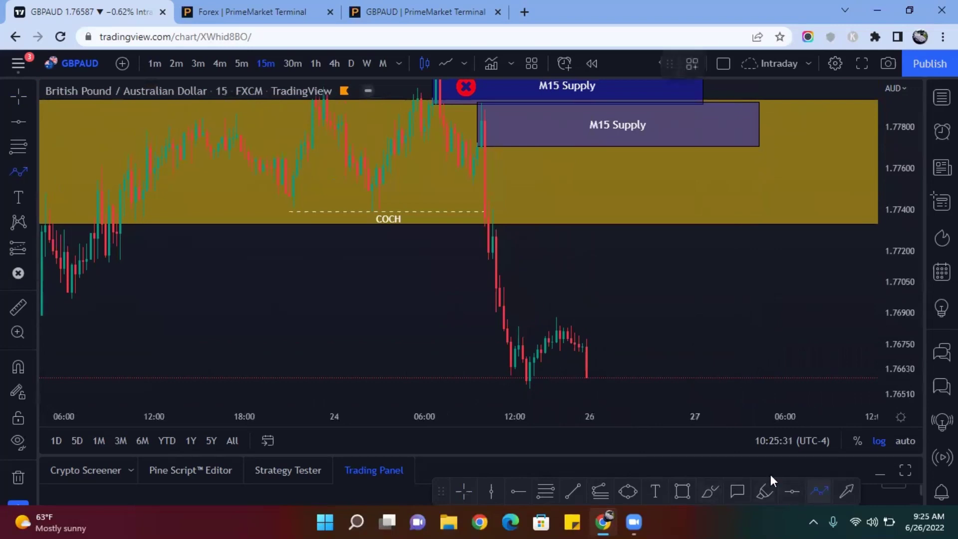
left_click(529, 383)
left_click(560, 304)
left_click(582, 381)
left_click(593, 244)
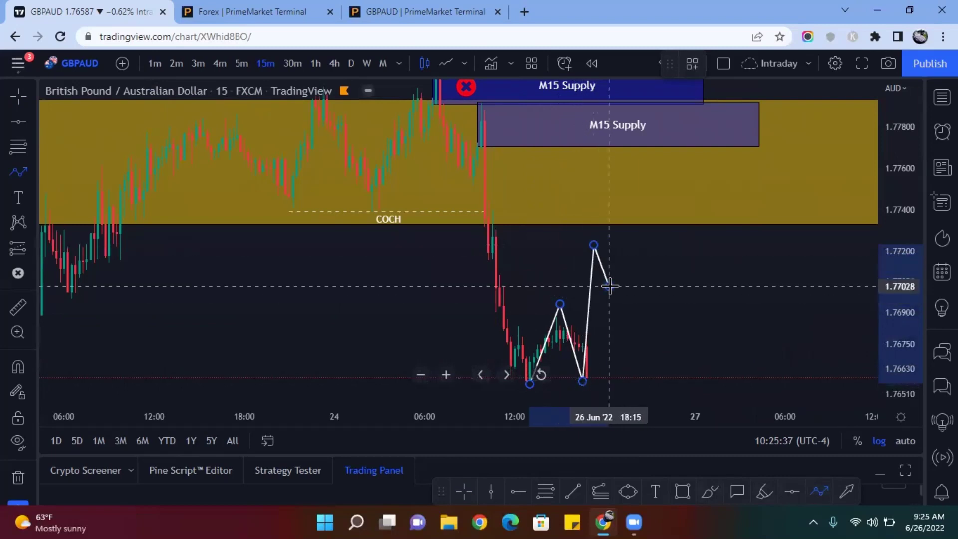
left_click(608, 286)
left_click(612, 198)
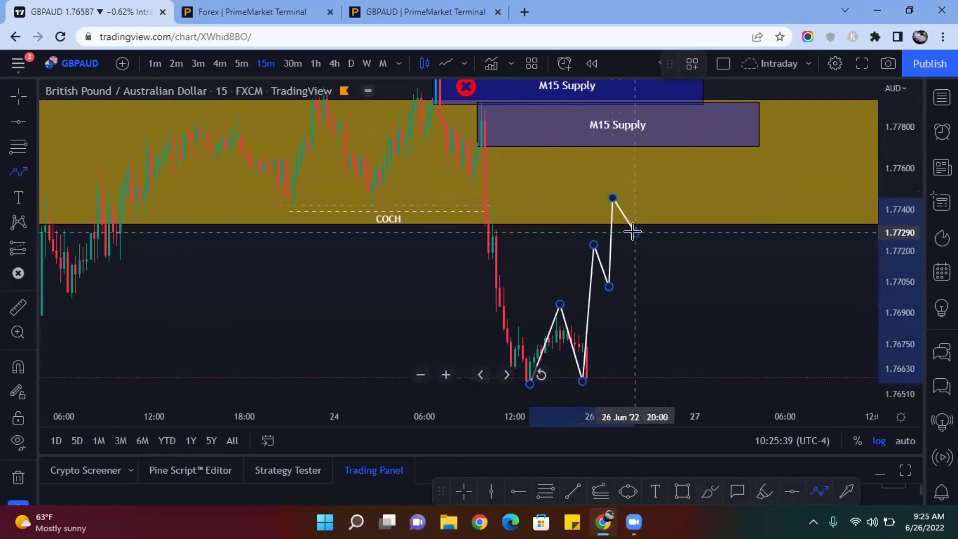
left_click(634, 233)
double_click(650, 138)
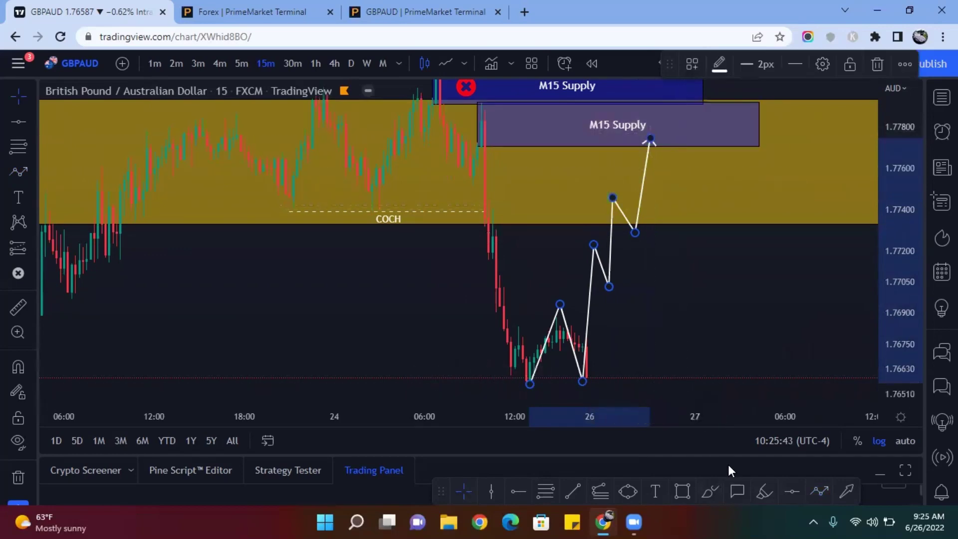
- Draw a falling zigzag path from the lower M15 Supply zone down to about 1.76588 at 27 June 02:45
left_click(812, 496)
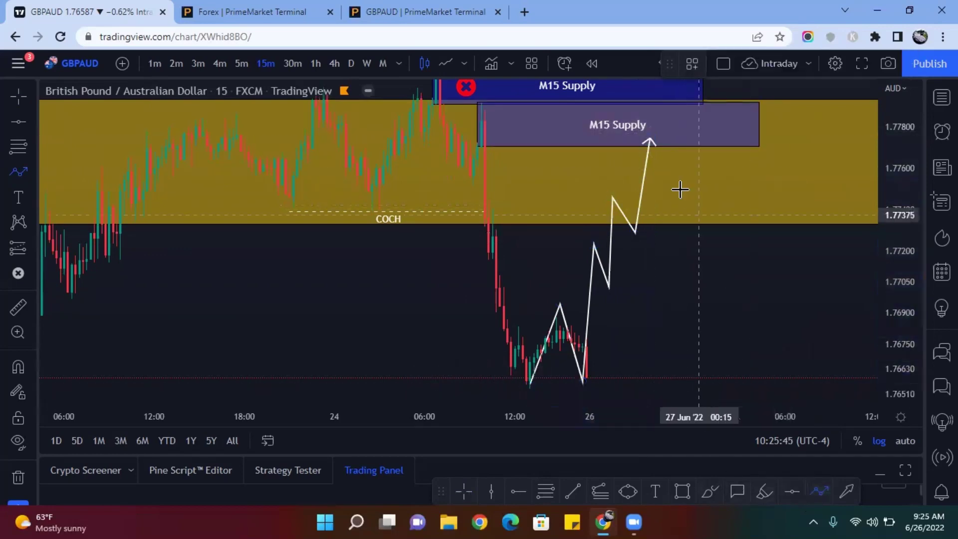
left_click(653, 141)
left_click(668, 241)
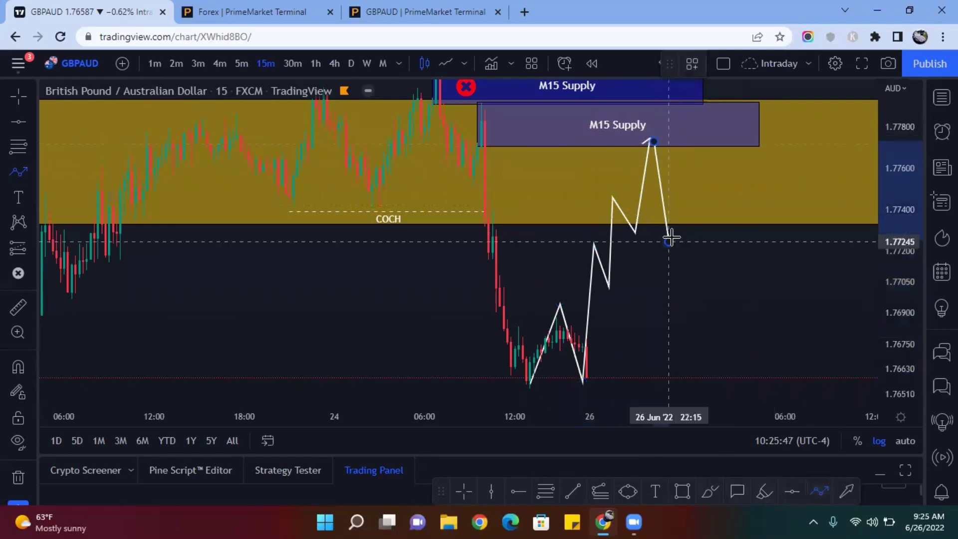
double_click(679, 211)
left_click(684, 310)
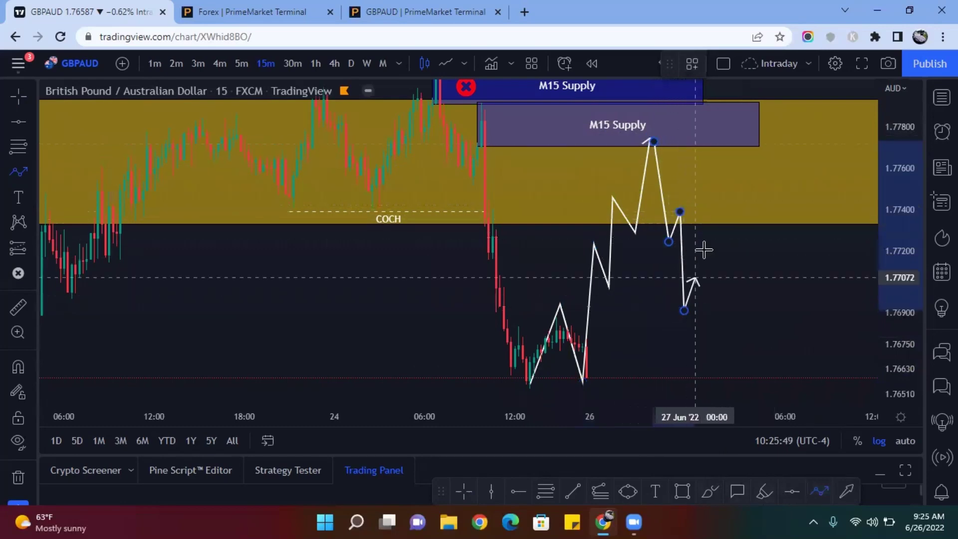
left_click(702, 250)
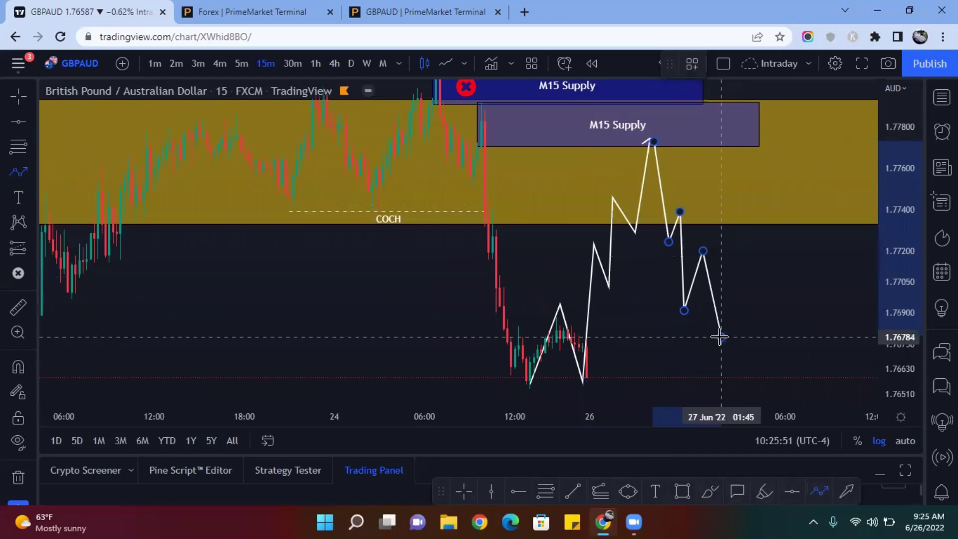
left_click(720, 336)
left_click(731, 298)
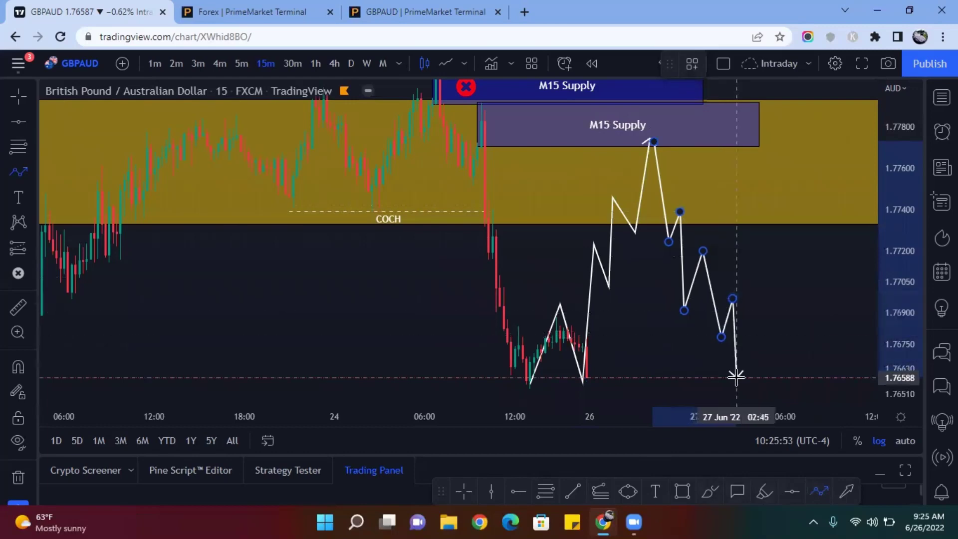
double_click(736, 377)
left_click(680, 398)
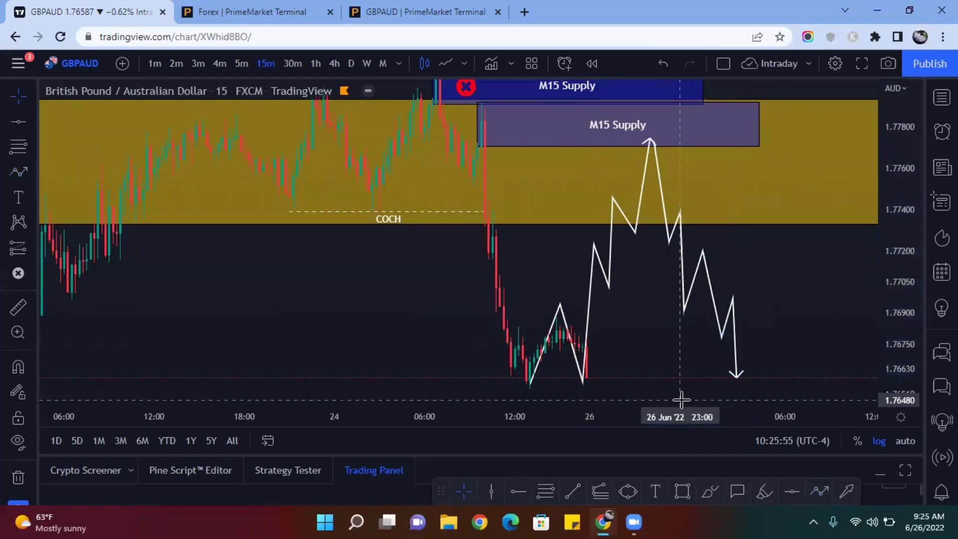
- Place a short position at 1.77711 under the lower M15 Supply zone, with the stop at 1.77999 and the target at 1.76515
left_click(31, 248)
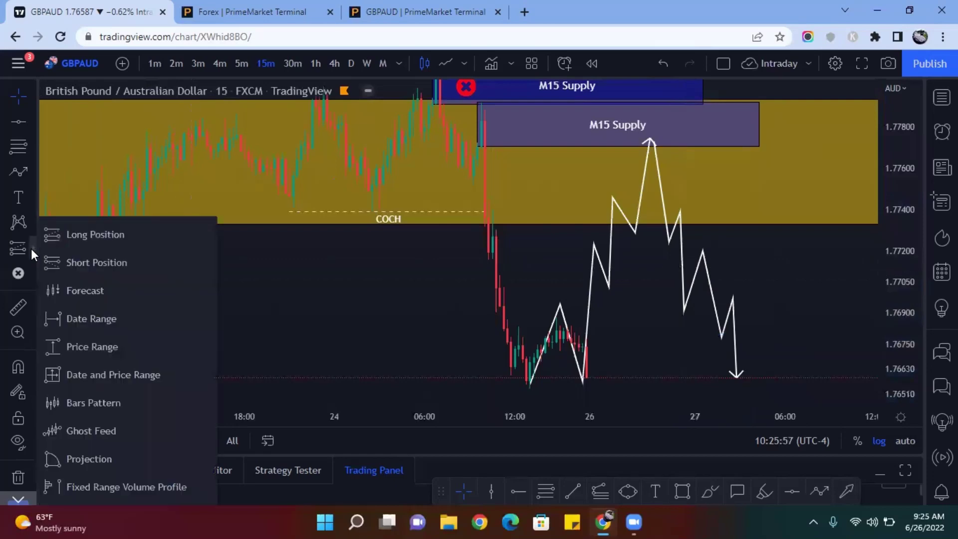
left_click(60, 269)
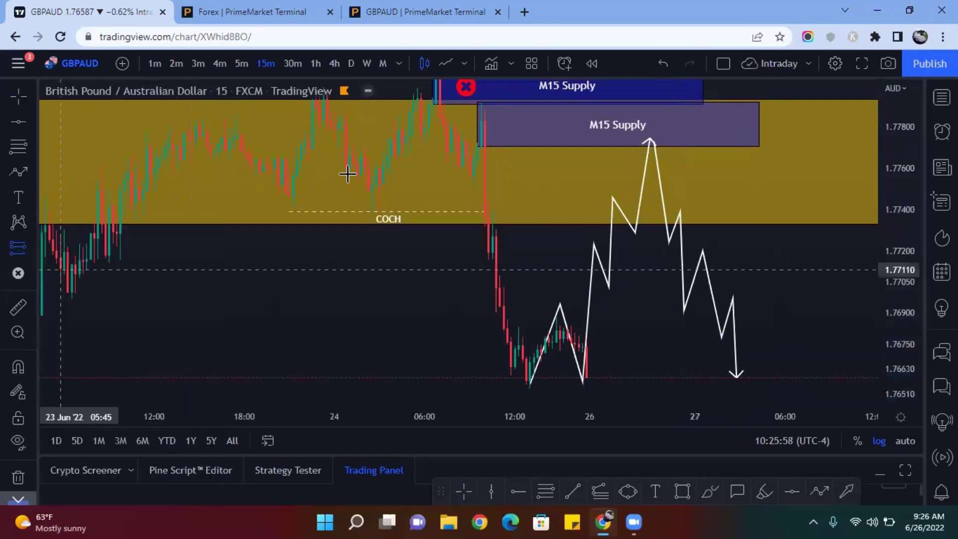
left_click(626, 146)
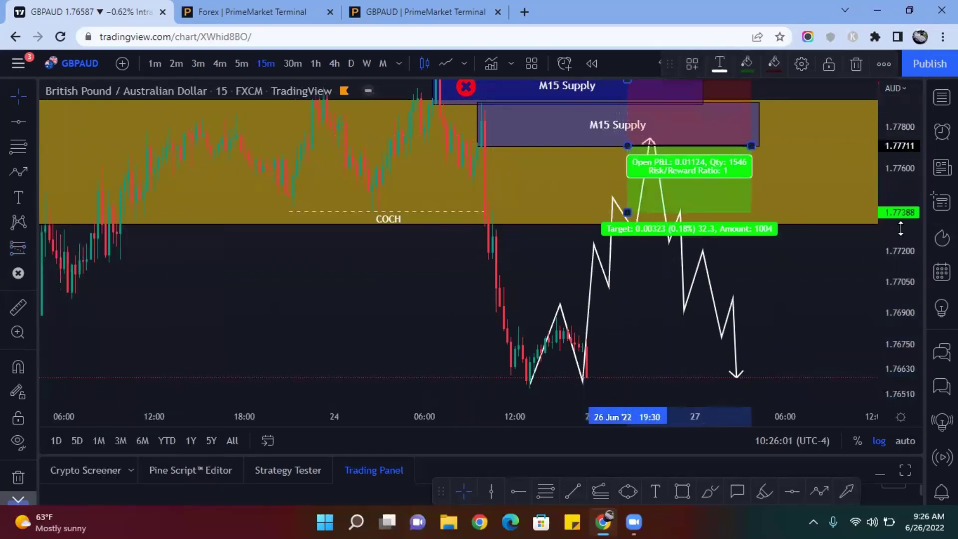
left_click_drag(629, 113, 629, 118)
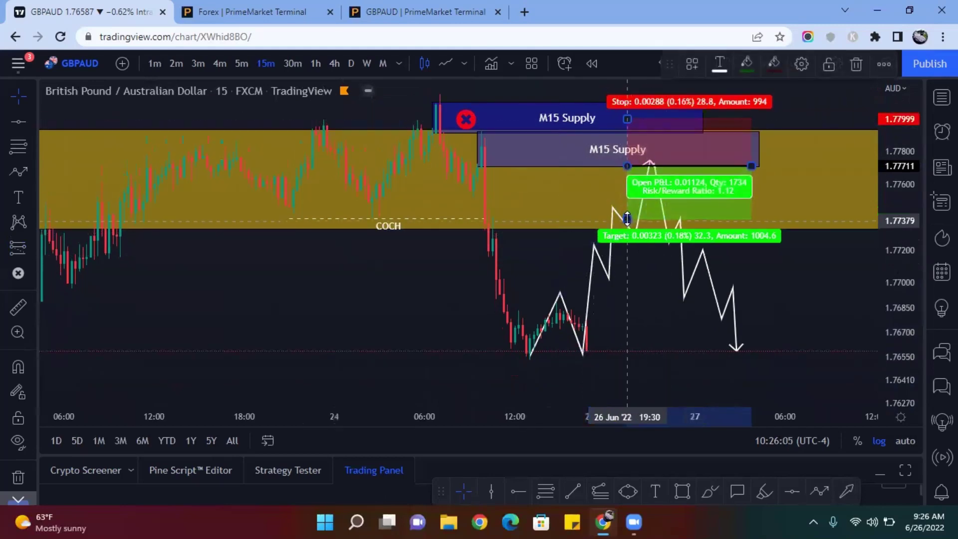
left_click_drag(626, 220, 588, 359)
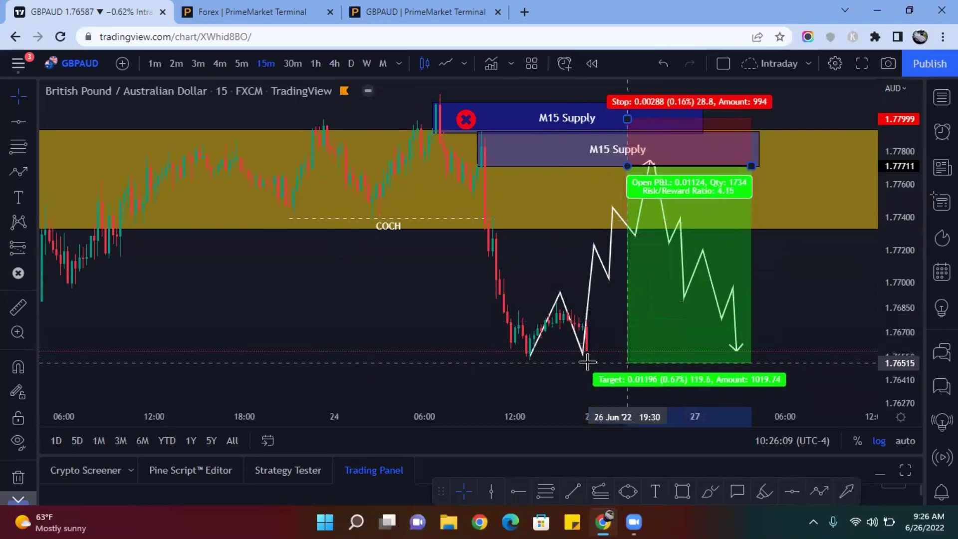
- Shift the short position to an entry of 1.77702 starting at 26 June 19:15, with stop 1.77990 and target 1.76506
left_click_drag(520, 358, 425, 317)
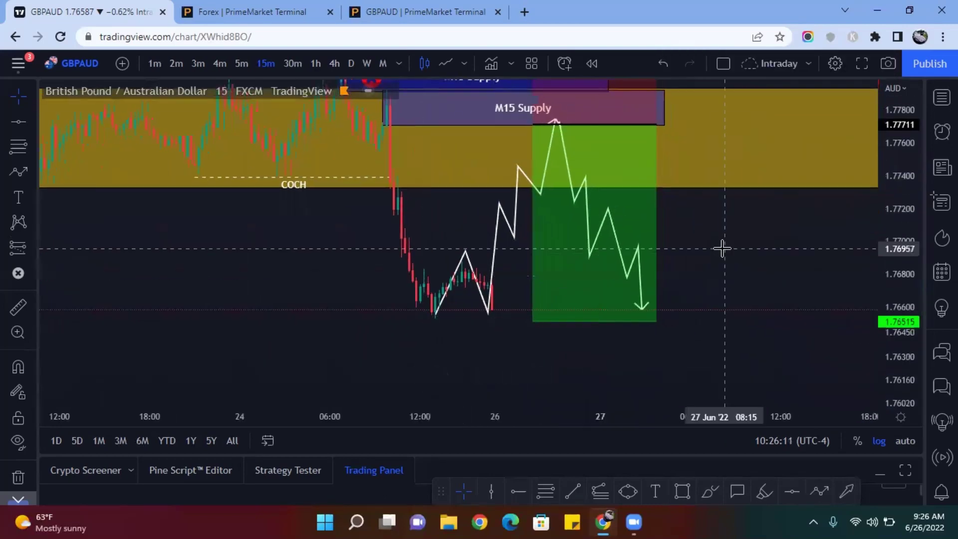
left_click_drag(718, 257, 703, 301)
left_click(610, 267)
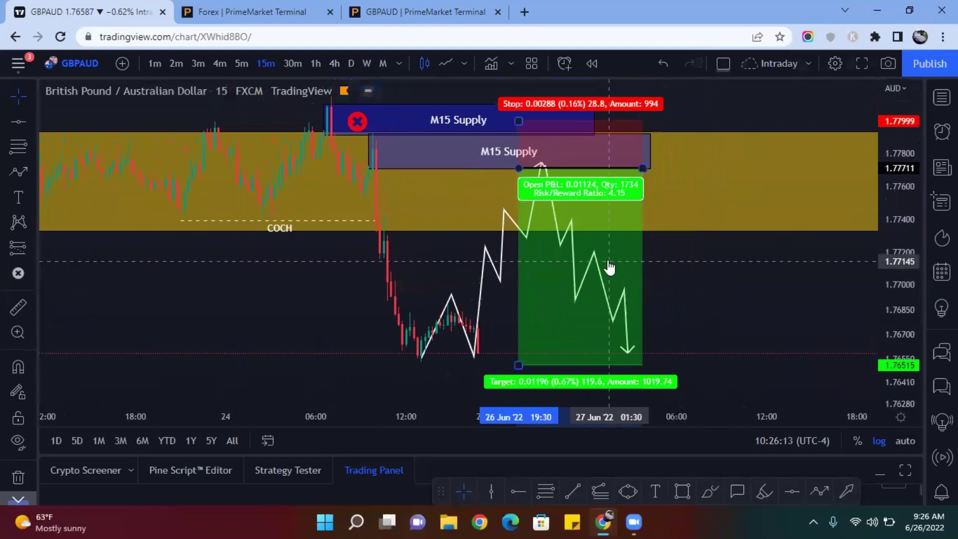
left_click_drag(603, 260, 603, 262)
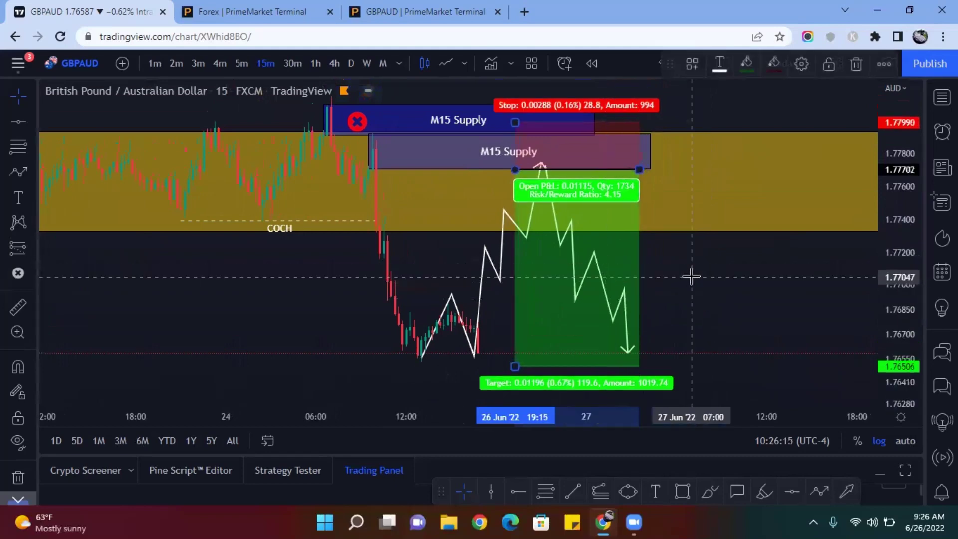
left_click(409, 302)
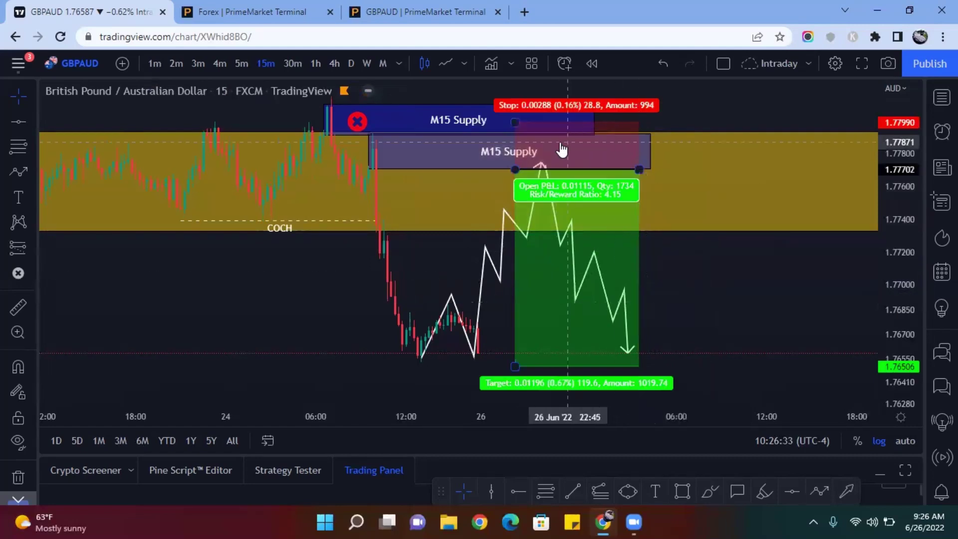
- Draw a Fibonacci retracement from the 24 June swing high at about 1.78132 down to 1.76549, ending at 27 June 03:00
left_click(549, 487)
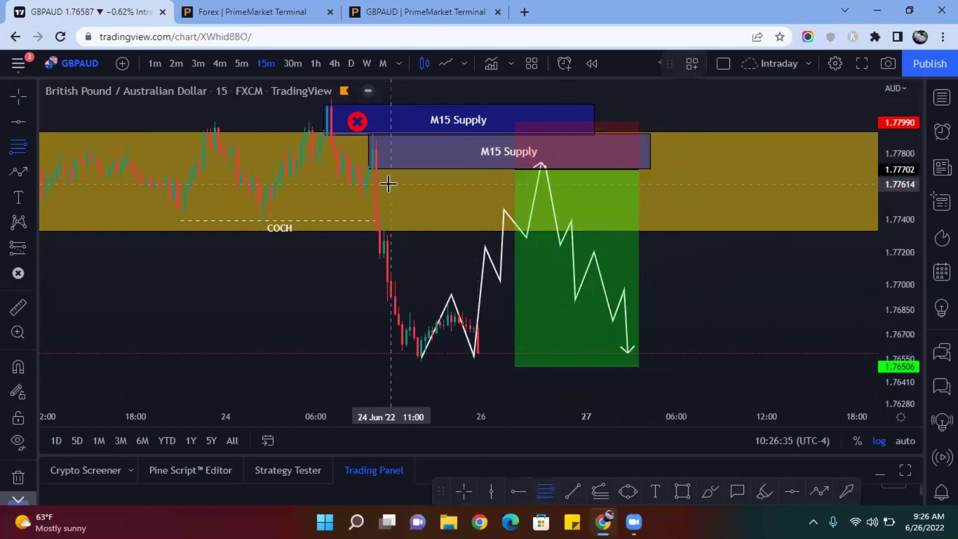
left_click(362, 146)
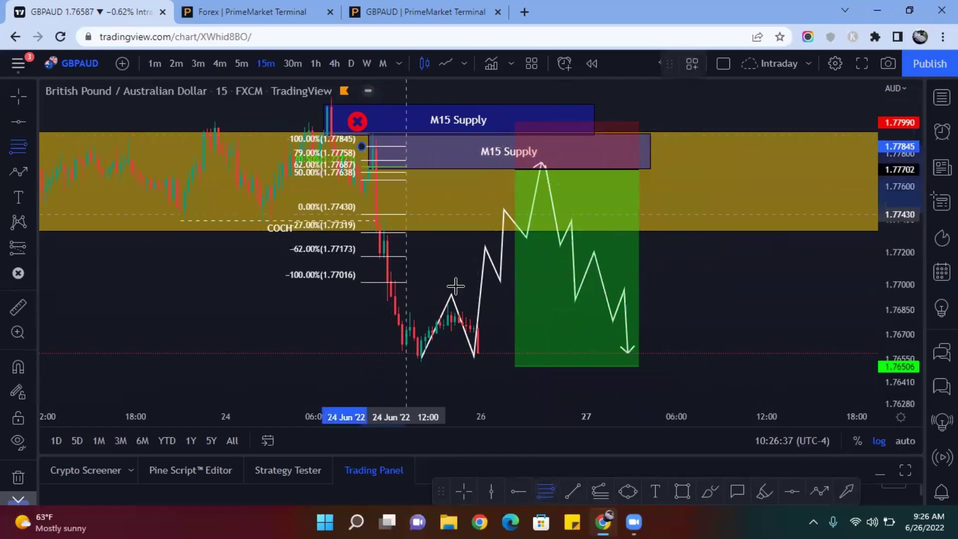
left_click(630, 359)
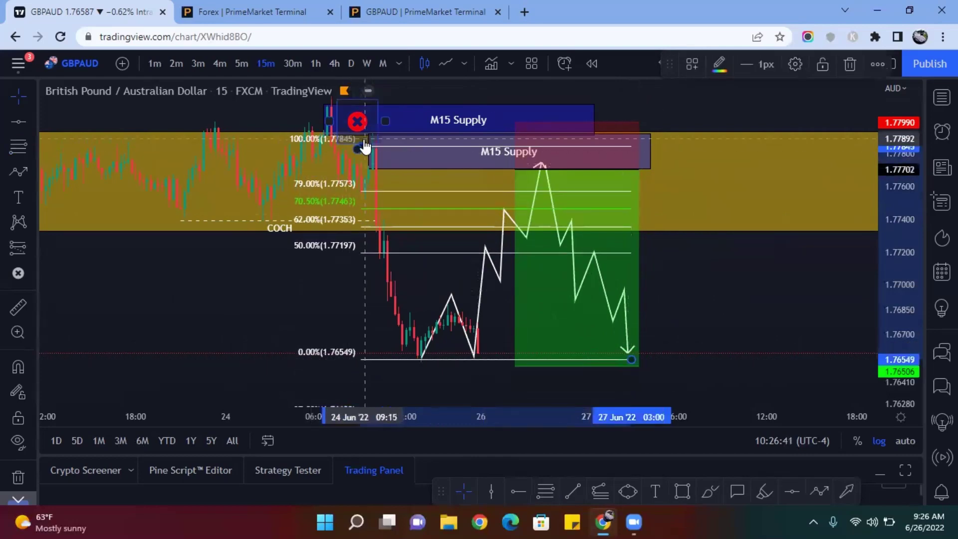
left_click_drag(356, 149, 356, 136)
mouse_move(356, 136)
left_mouse_down()
mouse_move(355, 122)
mouse_move(319, 103)
left_mouse_up()
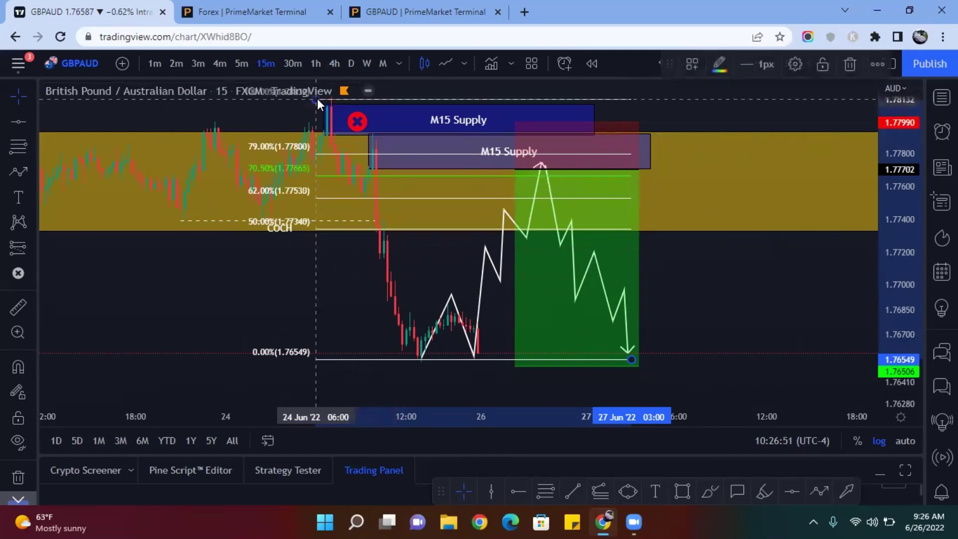